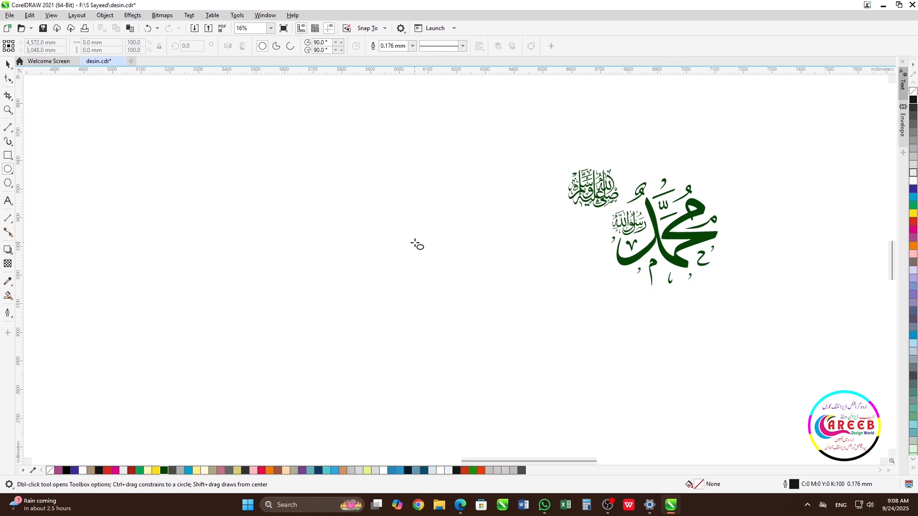
# - Draw a circle and set its width and height to 500 mm
pyautogui.moveTo(415, 240); pyautogui.dragTo(487, 311)
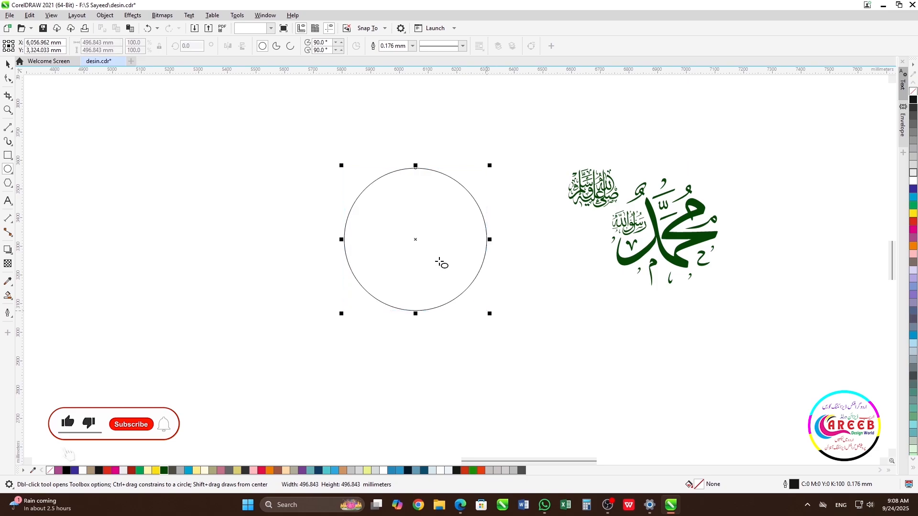
pyautogui.click(110, 43)
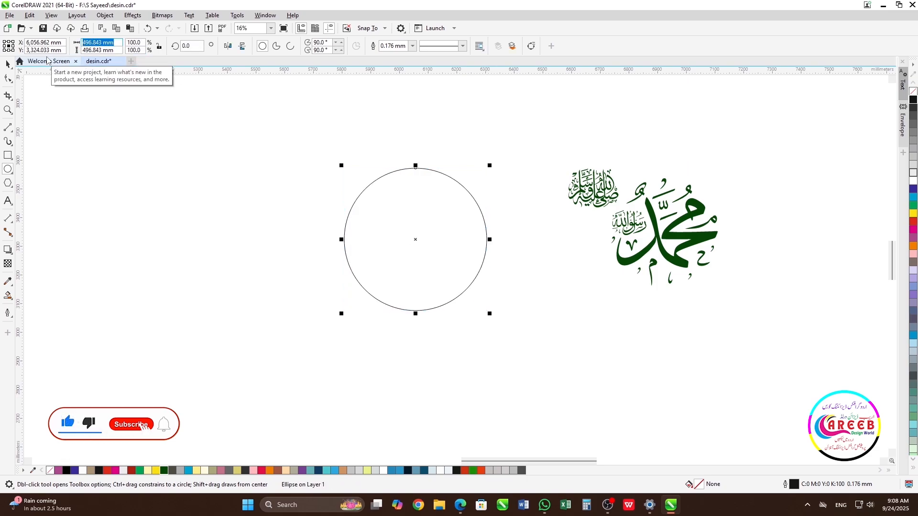
pyautogui.write('500')
pyautogui.press('Tab')
pyautogui.write('5')
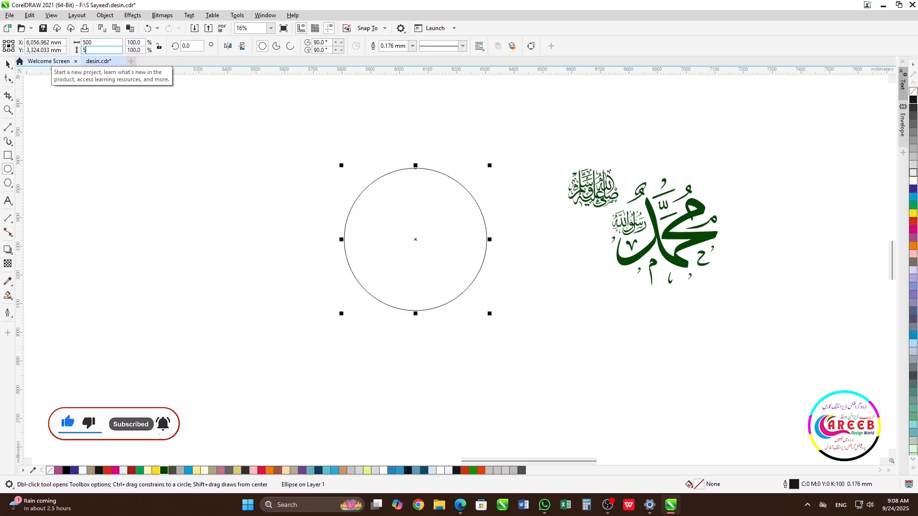
pyautogui.press('Return')
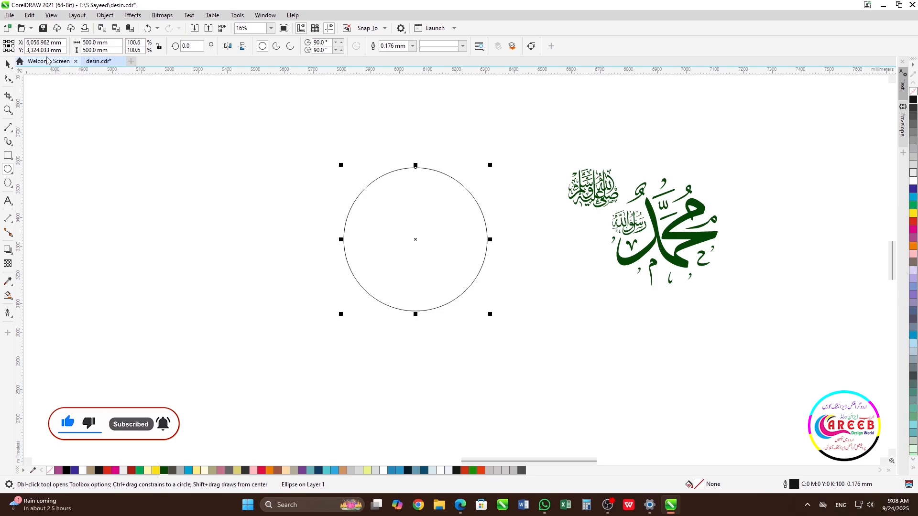
# - Copy and paste the circle, and resize the copy to 400 × 400 mm
pyautogui.press('space')
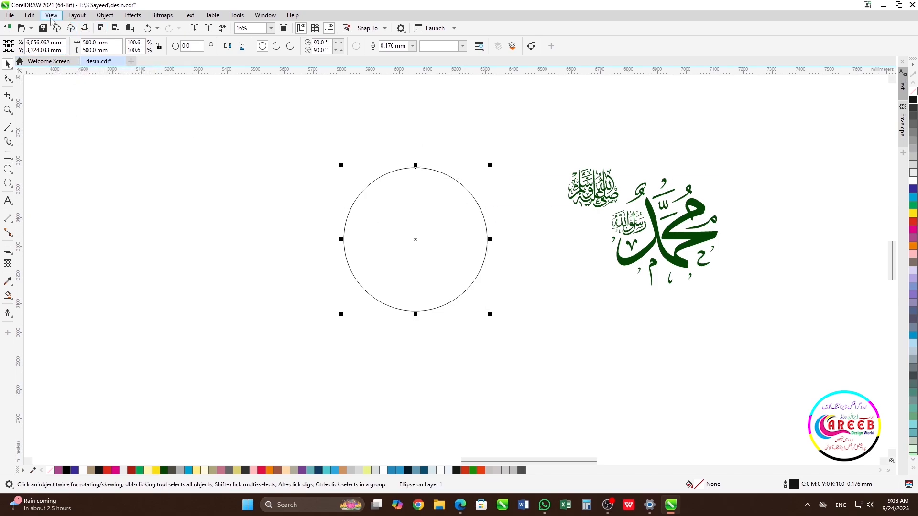
pyautogui.click(29, 15)
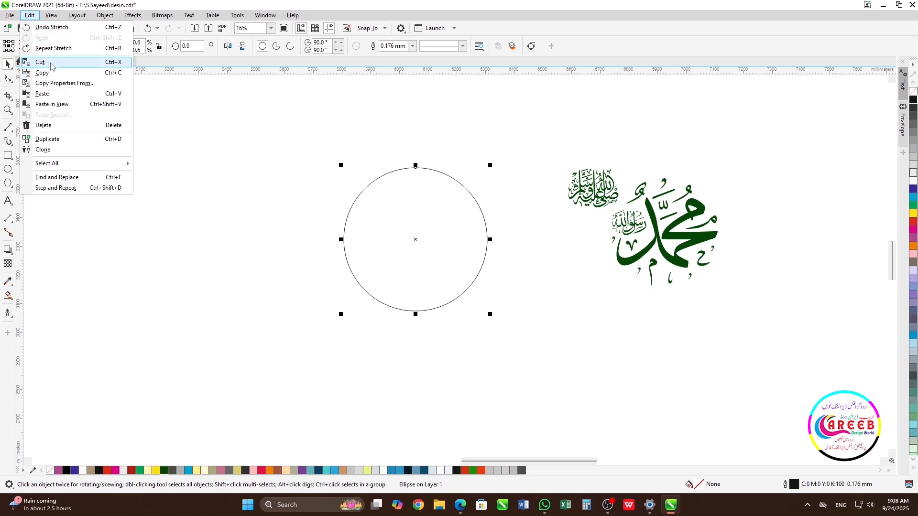
pyautogui.click(51, 75)
pyautogui.click(29, 16)
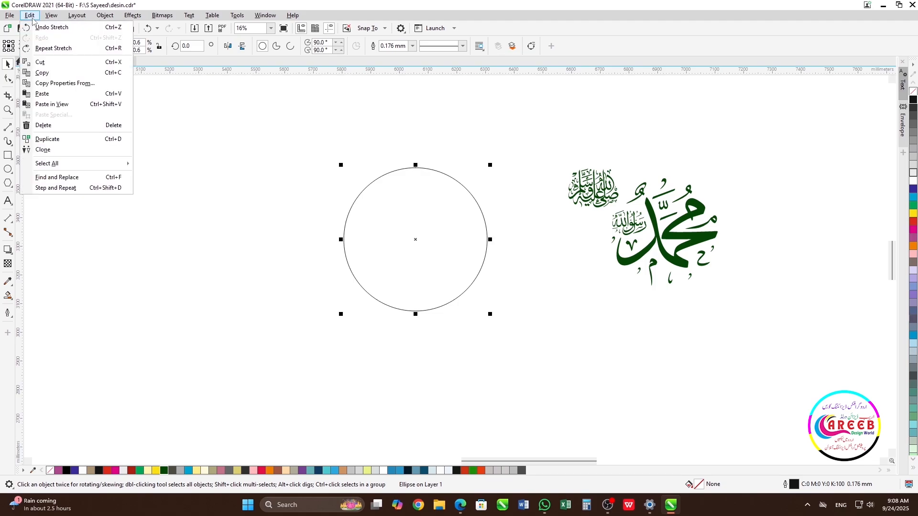
pyautogui.click(45, 96)
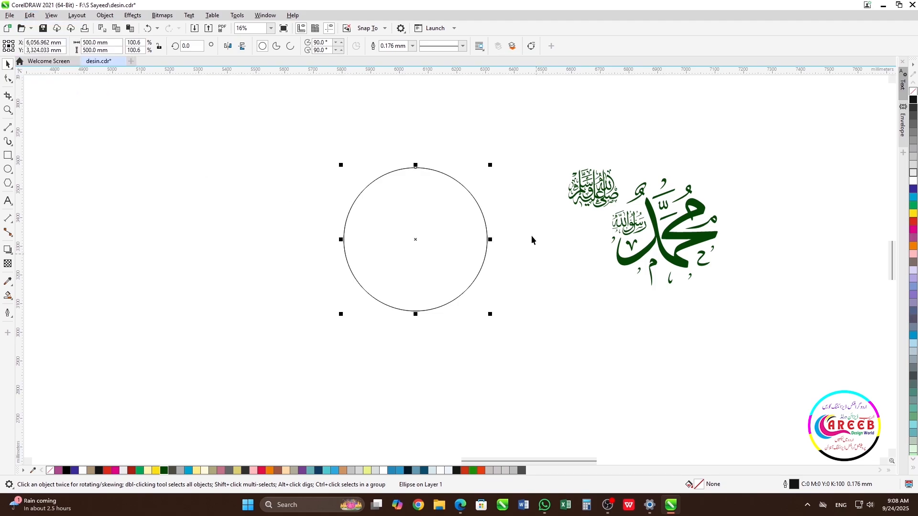
pyautogui.click(98, 42)
pyautogui.write('400')
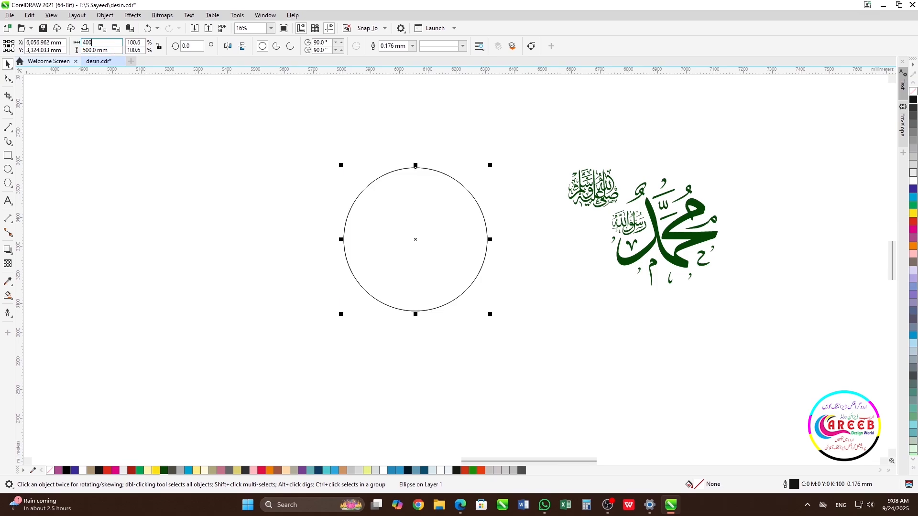
pyautogui.press('Tab')
pyautogui.write('400')
pyautogui.press('Return')
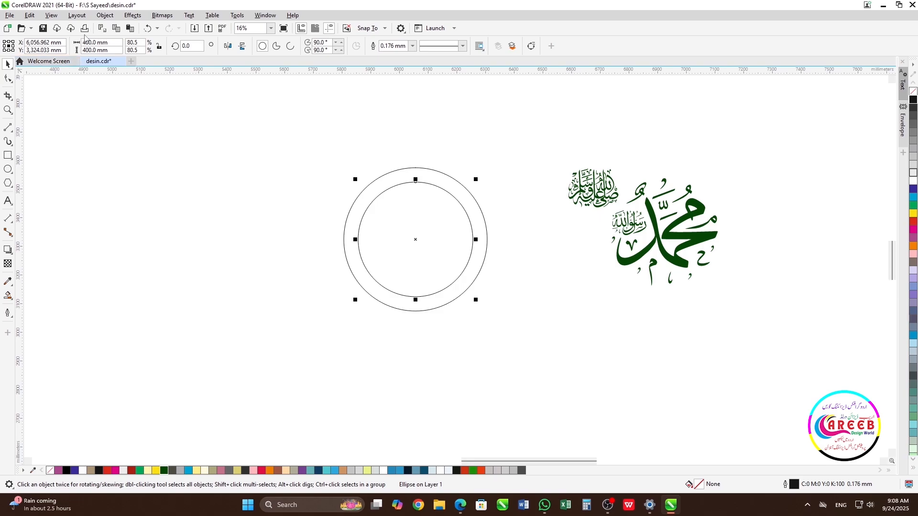
# - Select both circles and move them closer to the calligraphy
pyautogui.click(358, 149)
pyautogui.moveTo(296, 144); pyautogui.dragTo(534, 344)
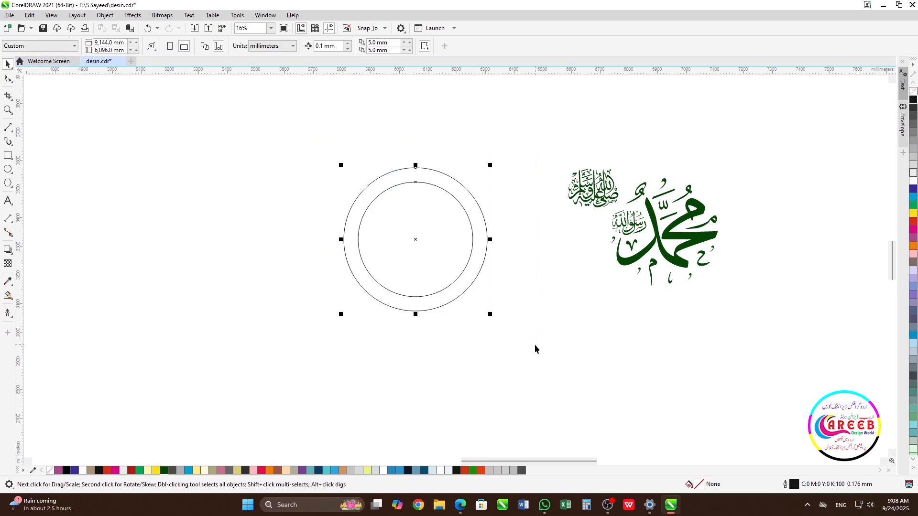
pyautogui.moveTo(435, 234); pyautogui.dragTo(505, 262)
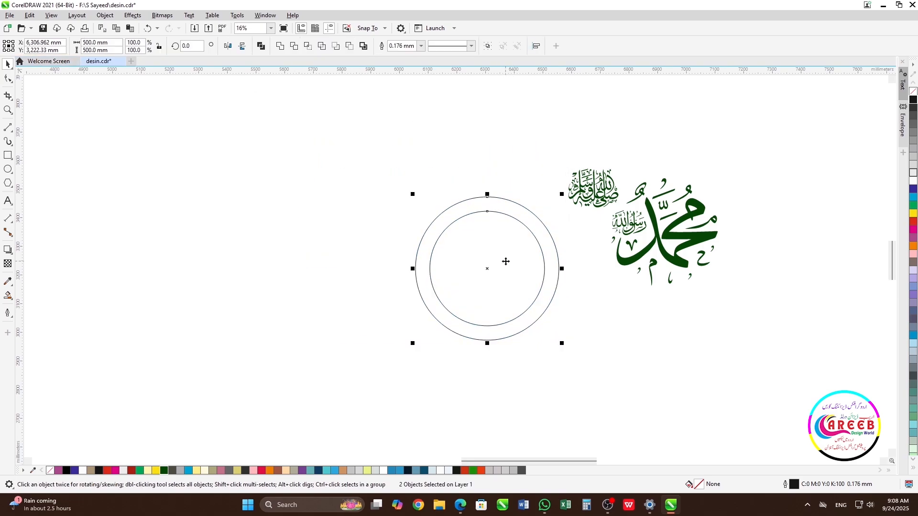
# - Select both calligraphy pieces and move them further right
pyautogui.click(599, 335)
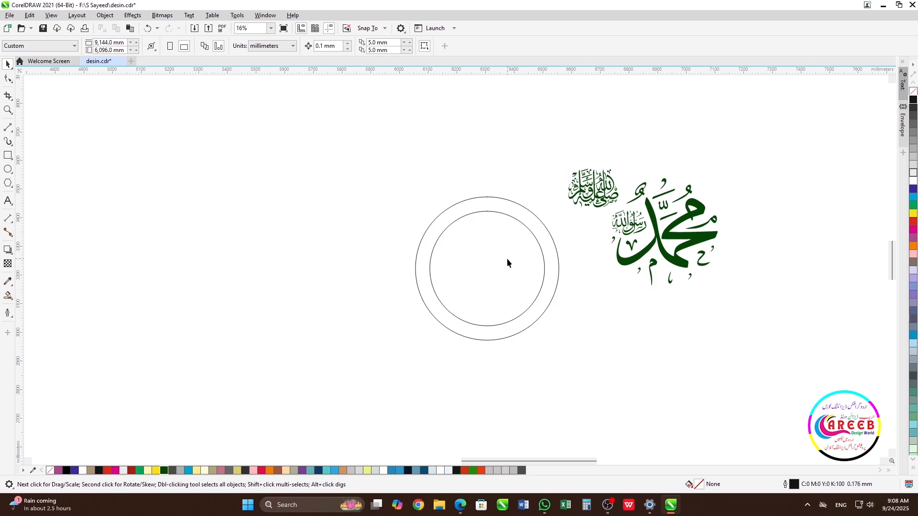
pyautogui.click(507, 214)
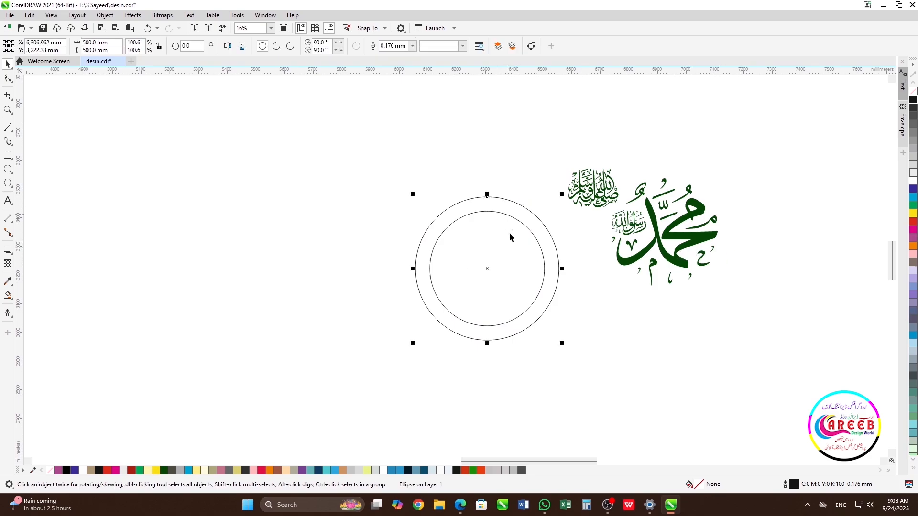
pyautogui.click(616, 330)
pyautogui.click(599, 188)
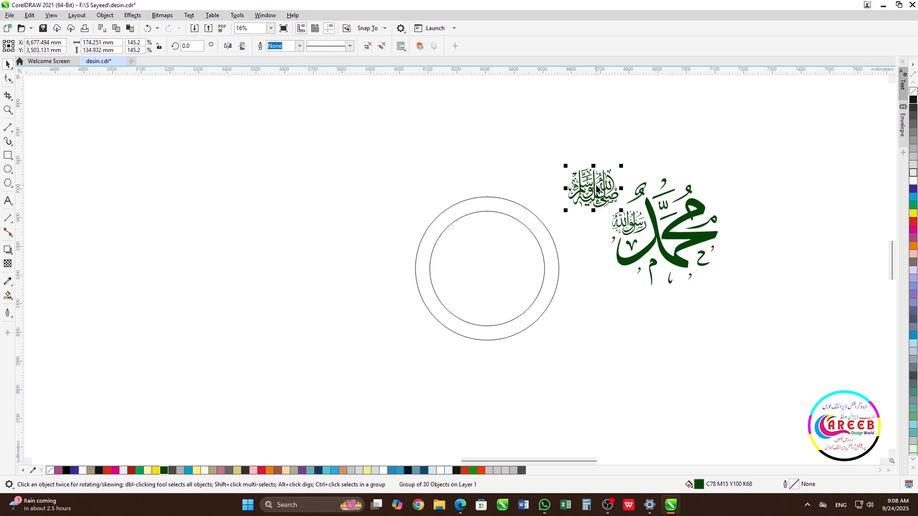
pyautogui.keyDown('shift'); pyautogui.click(678, 237); pyautogui.keyUp('shift')
pyautogui.moveTo(666, 238); pyautogui.dragTo(723, 239)
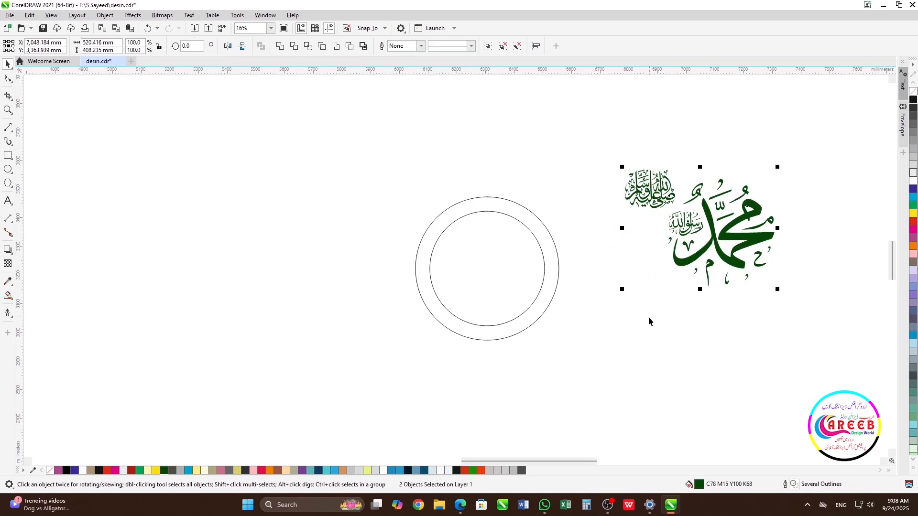
pyautogui.click(11, 130)
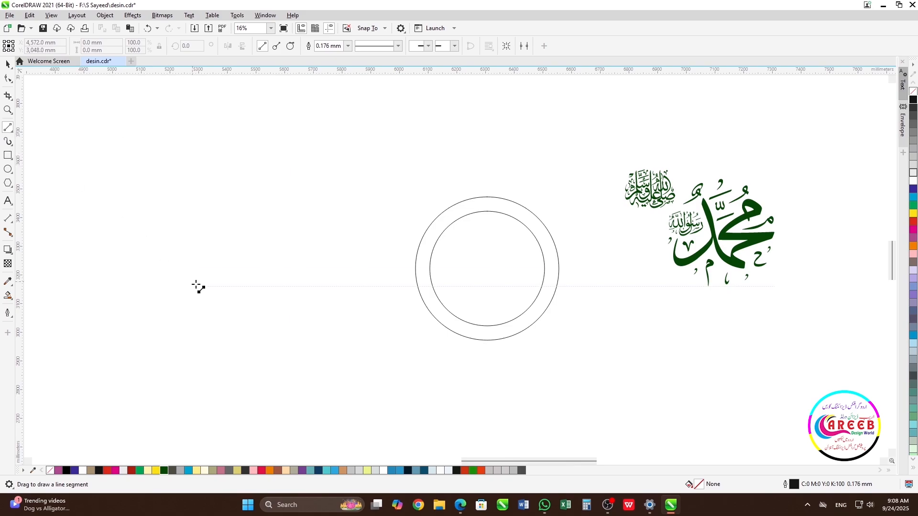
pyautogui.press('space')
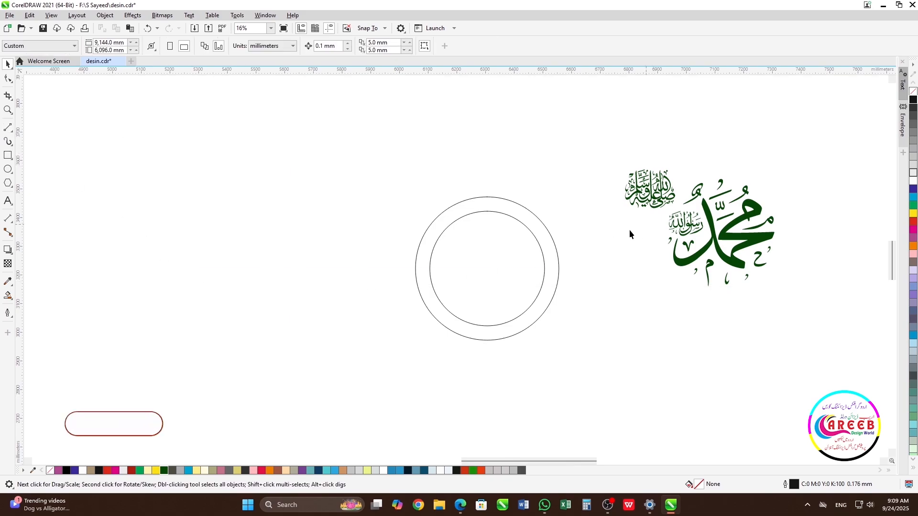
pyautogui.click(527, 259)
pyautogui.click(606, 301)
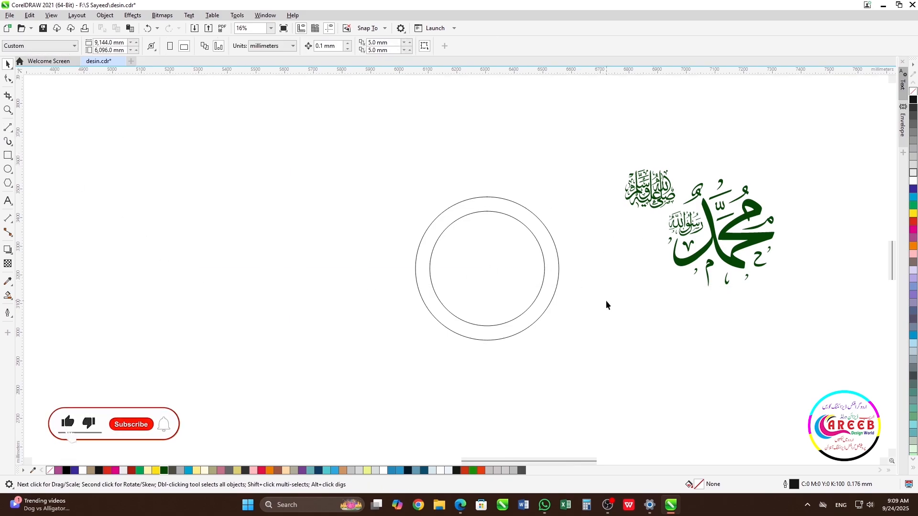
# - Draw a horizontal line about 767 mm long through the circles and centre it on them
pyautogui.click(8, 127)
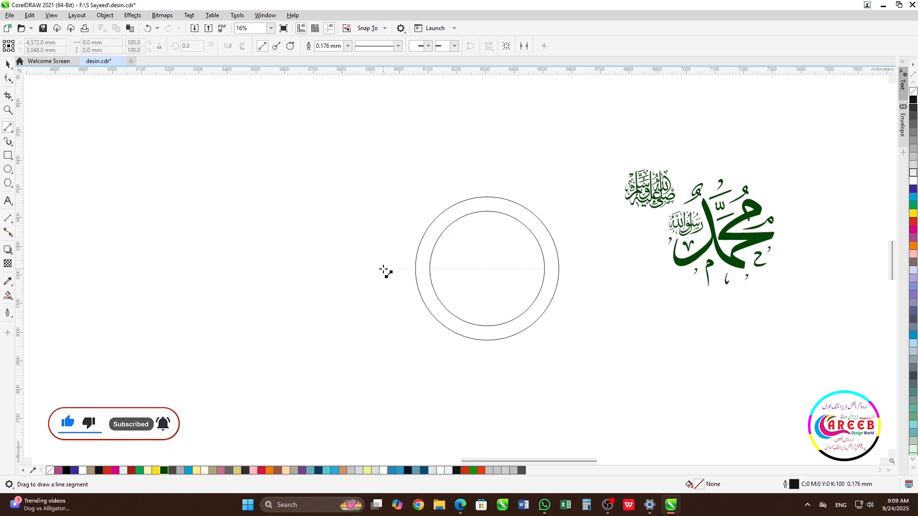
pyautogui.moveTo(385, 269); pyautogui.dragTo(606, 283)
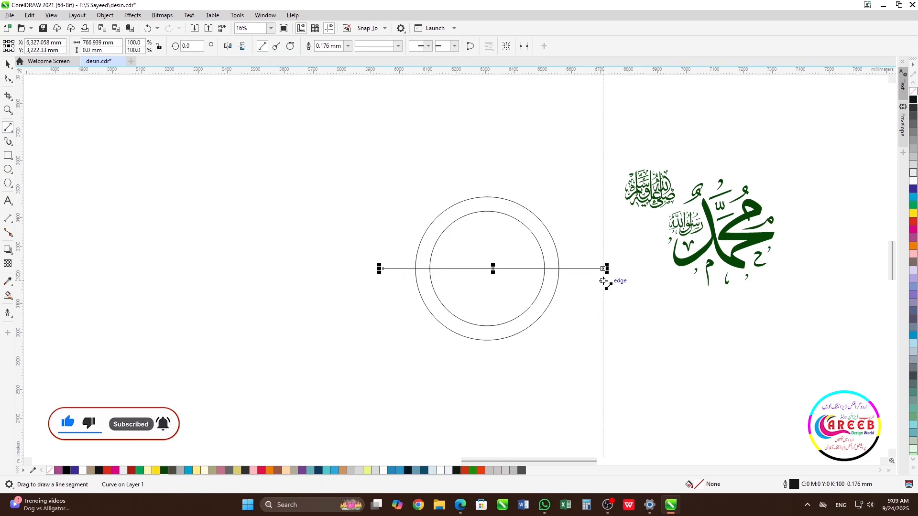
pyautogui.press('space')
pyautogui.keyDown('shift'); pyautogui.click(524, 295); pyautogui.keyUp('shift')
pyautogui.press('c')
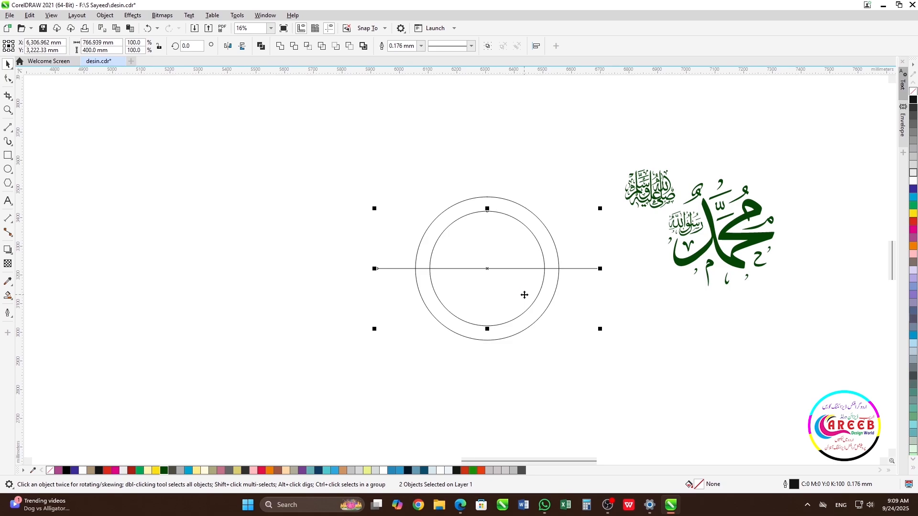
# - Rotate a copy of the line 15° around the circles' centre
pyautogui.click(572, 287)
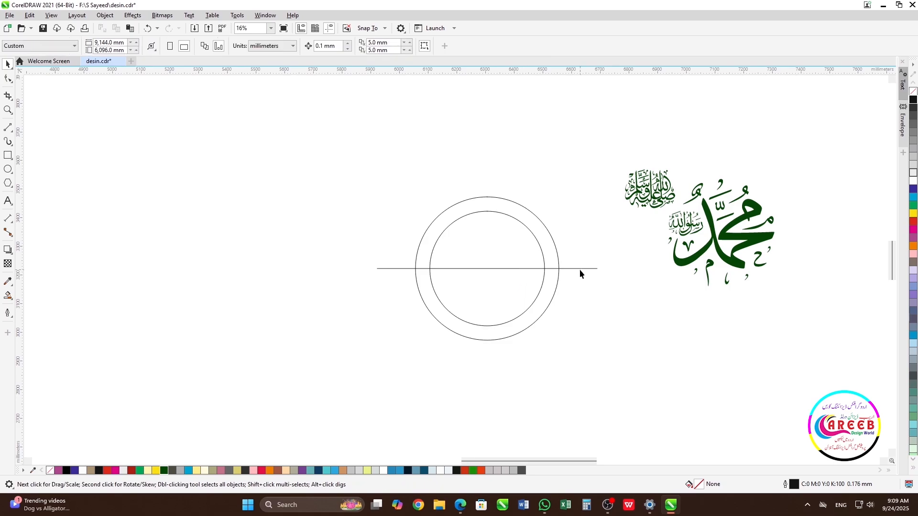
pyautogui.click(580, 268)
pyautogui.click(580, 268)
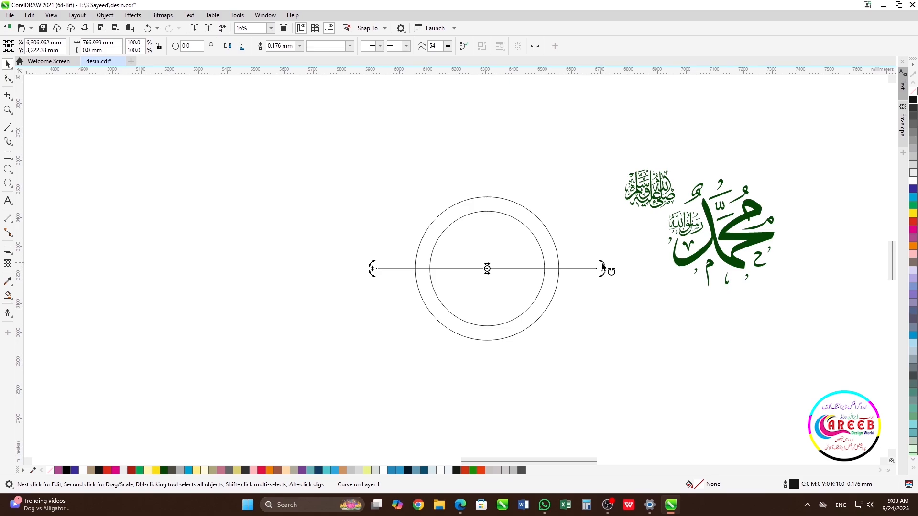
pyautogui.moveTo(602, 266); pyautogui.dragTo(591, 233)
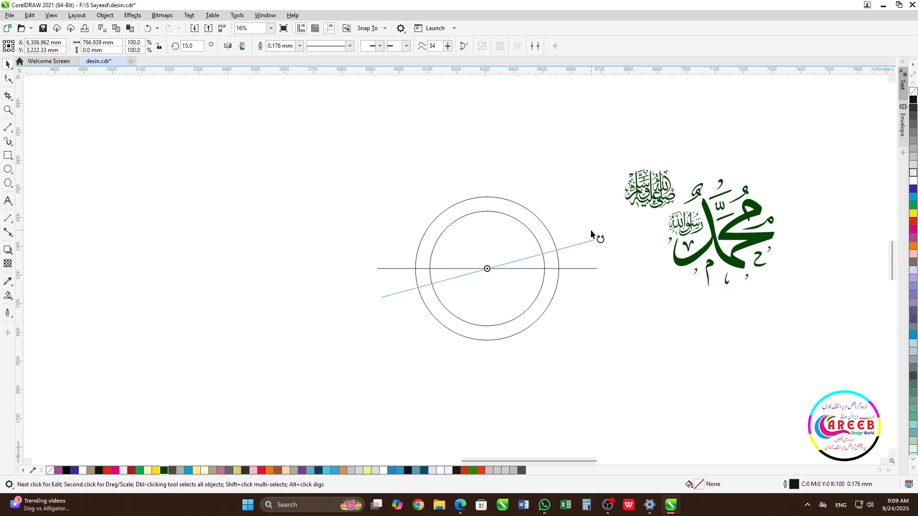
pyautogui.moveTo(591, 233); pyautogui.dragTo(592, 233)
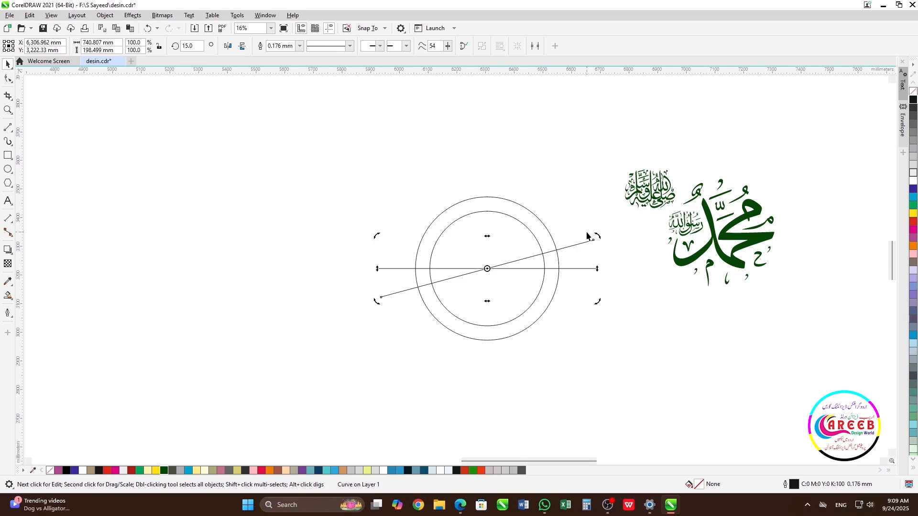
# - Repeat the rotated copy until lines radiate every 15° around the centre
pyautogui.hotkey('ctrl', 'r')
pyautogui.hotkey('ctrl', 'r')
pyautogui.hotkey('ctrl', 'r')
pyautogui.hotkey('ctrl', 'r')
pyautogui.hotkey('ctrl', 'r')
pyautogui.hotkey('ctrl', 'r')
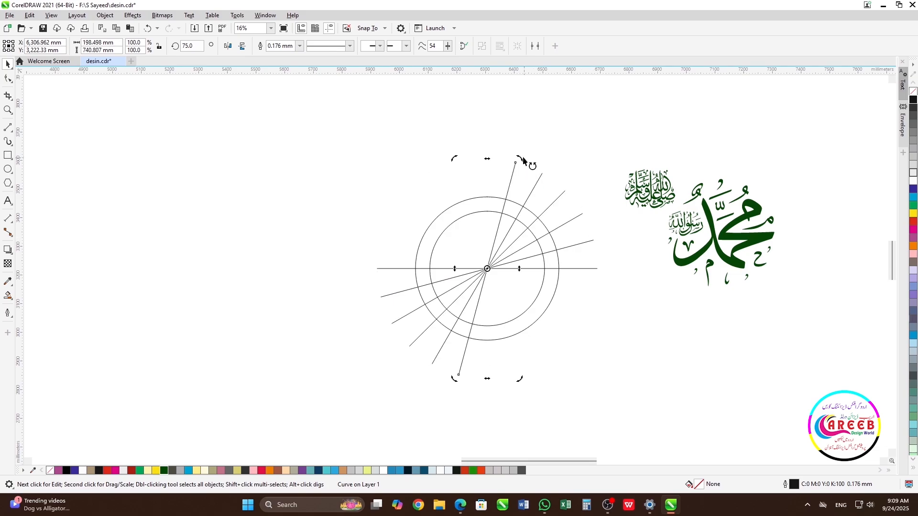
pyautogui.hotkey('ctrl', 'r')
pyautogui.hotkey('ctrl', 'r')
pyautogui.hotkey('ctrl', 'r')
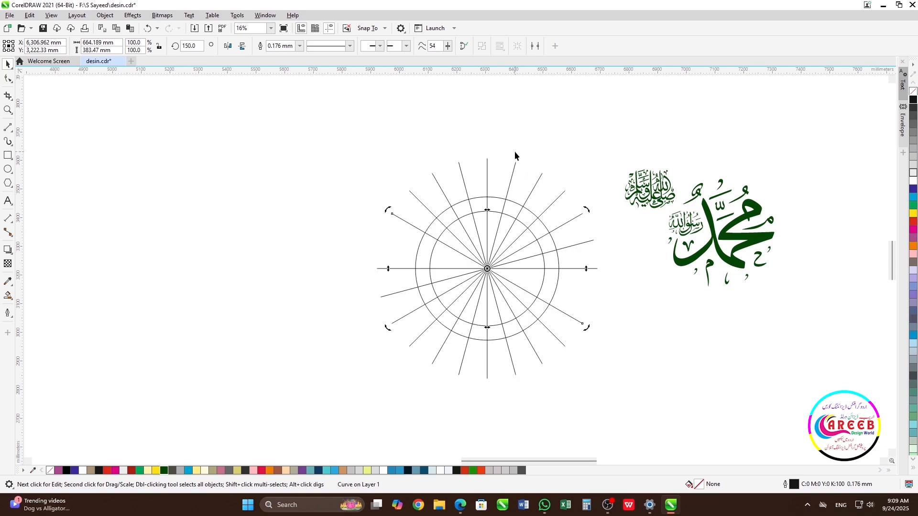
pyautogui.hotkey('ctrl', 'r')
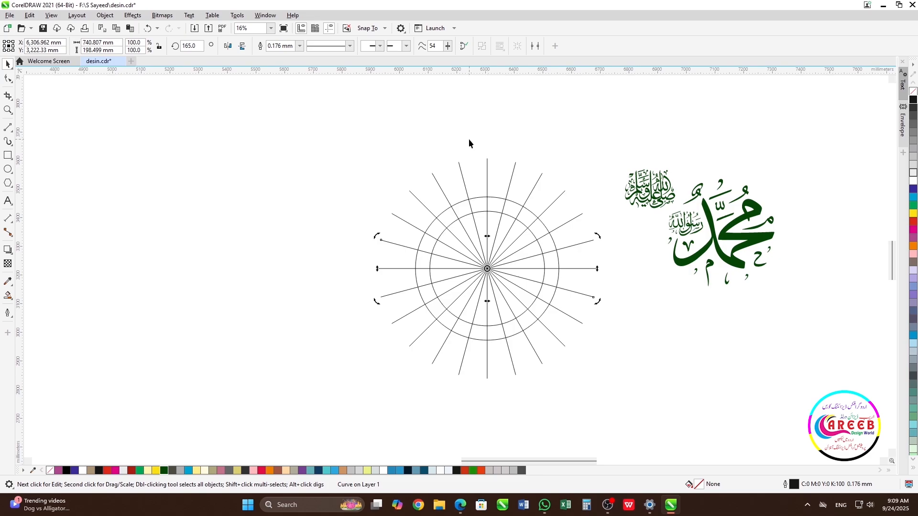
pyautogui.press('Escape')
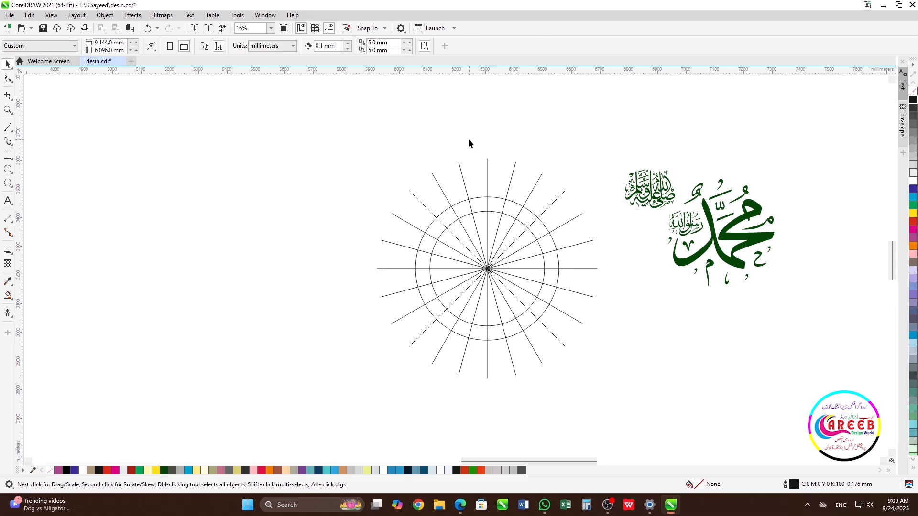
# - Select both circles and delete them
pyautogui.click(497, 198)
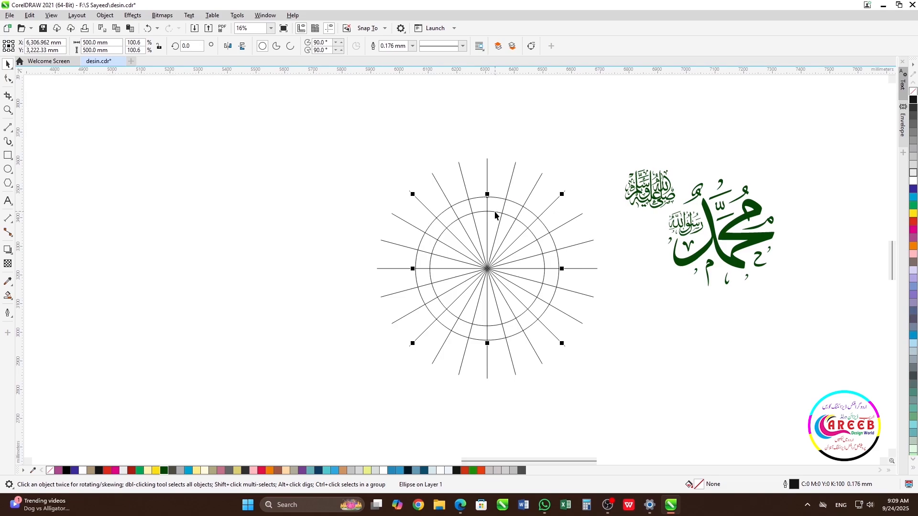
pyautogui.keyDown('shift'); pyautogui.click(496, 212); pyautogui.keyUp('shift')
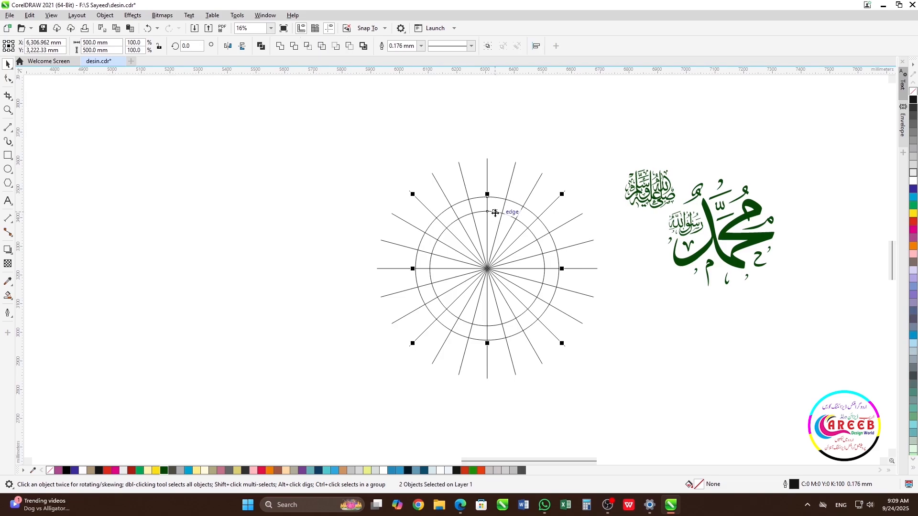
pyautogui.press('Delete')
# - Select all the radiating lines and group them
pyautogui.moveTo(329, 132); pyautogui.dragTo(613, 399)
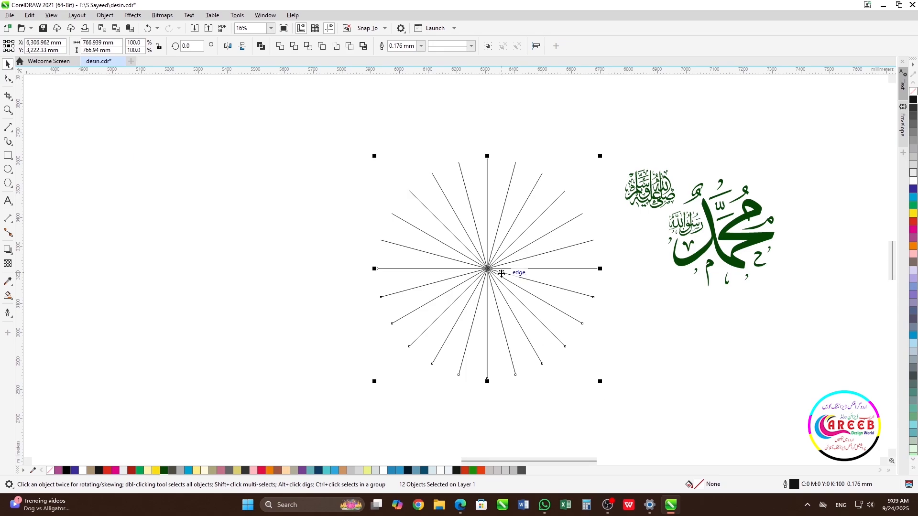
pyautogui.rightClick(477, 250)
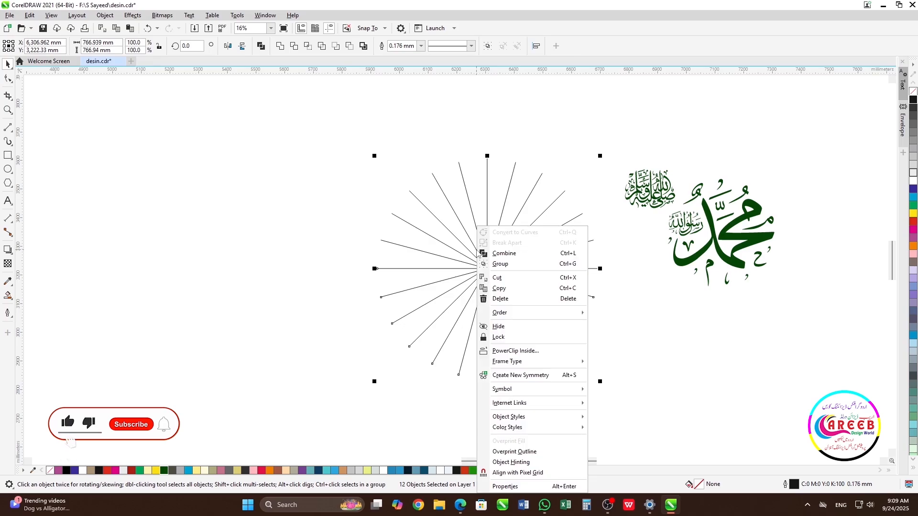
pyautogui.click(513, 270)
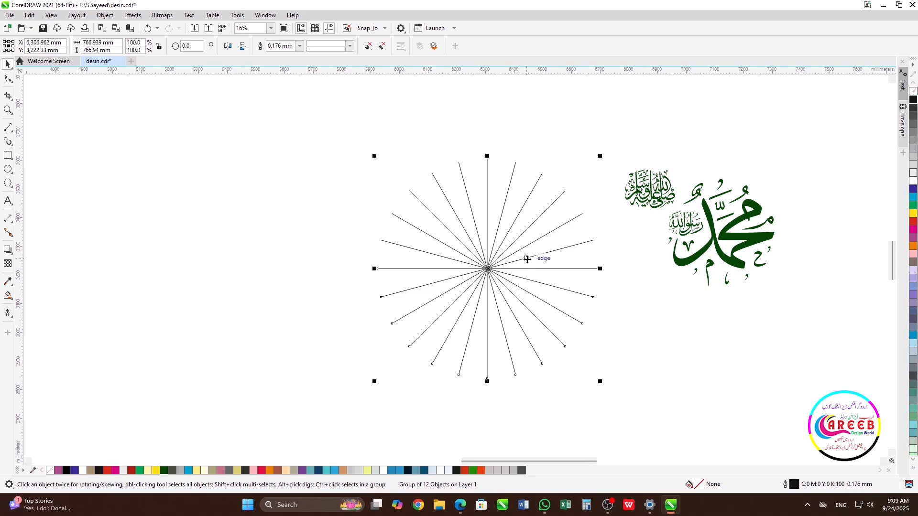
# - Paste the two deleted circles back into the design
pyautogui.click(631, 303)
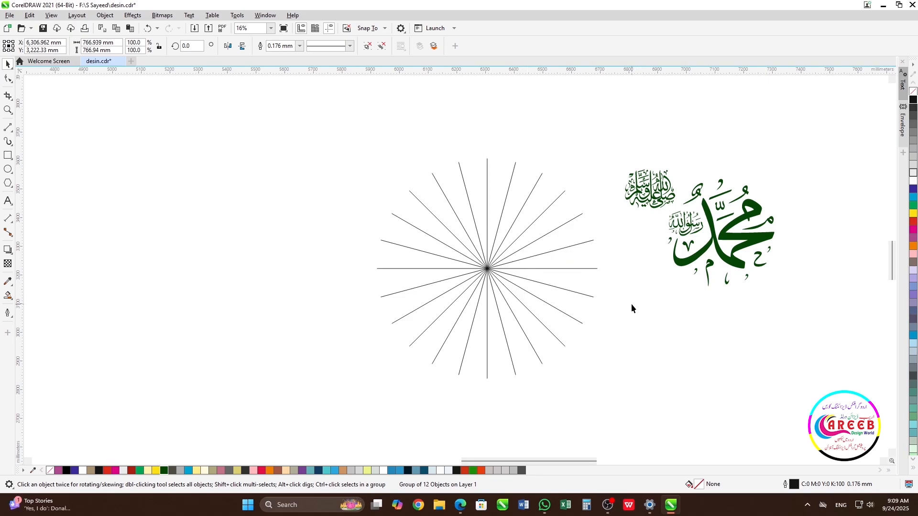
pyautogui.rightClick(481, 227)
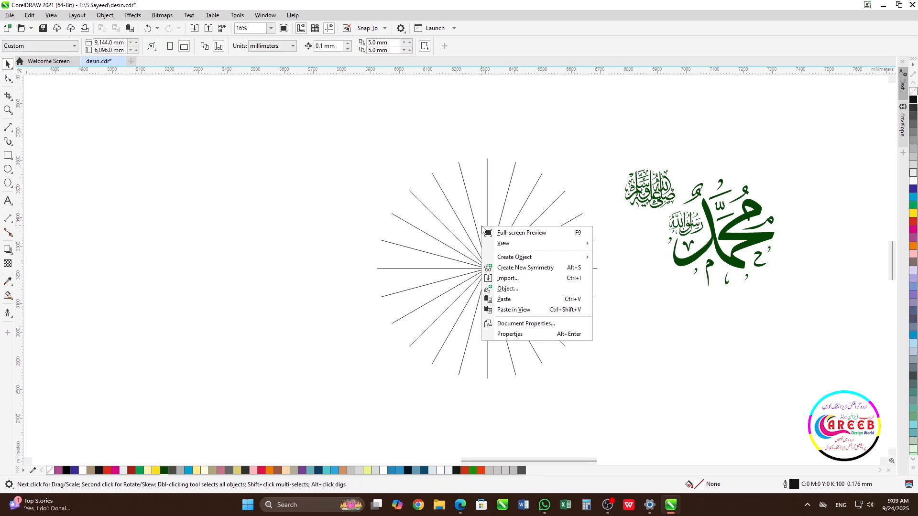
pyautogui.click(504, 299)
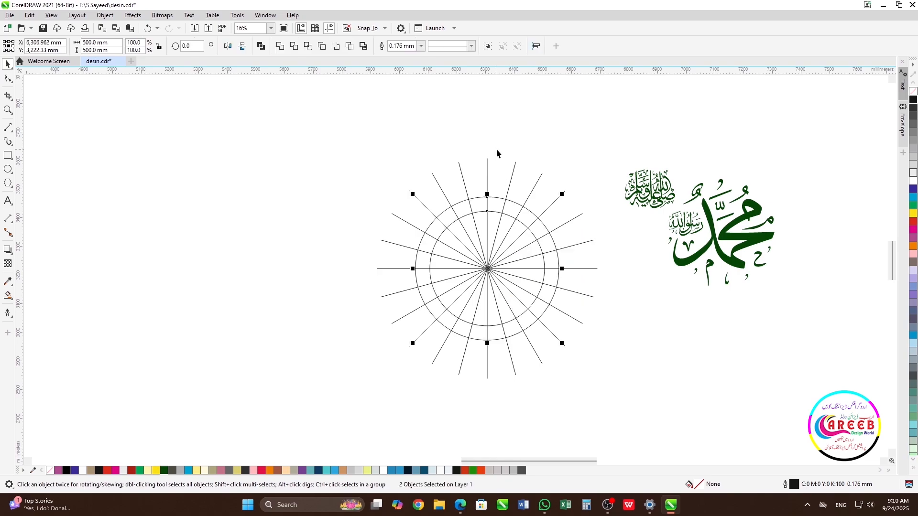
# - Select the group of radiating lines and rotate it by 7.5°
pyautogui.click(487, 165)
pyautogui.click(488, 165)
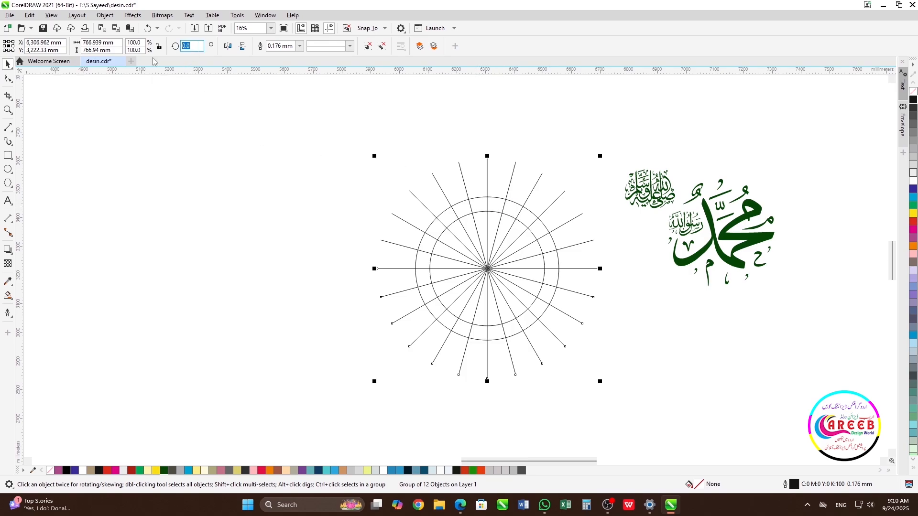
pyautogui.write('7.5')
pyautogui.press('Return')
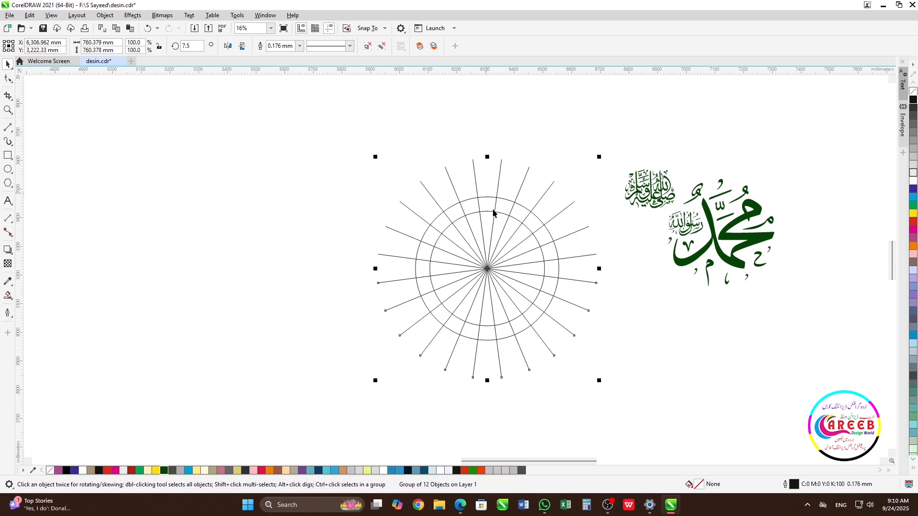
pyautogui.click(491, 137)
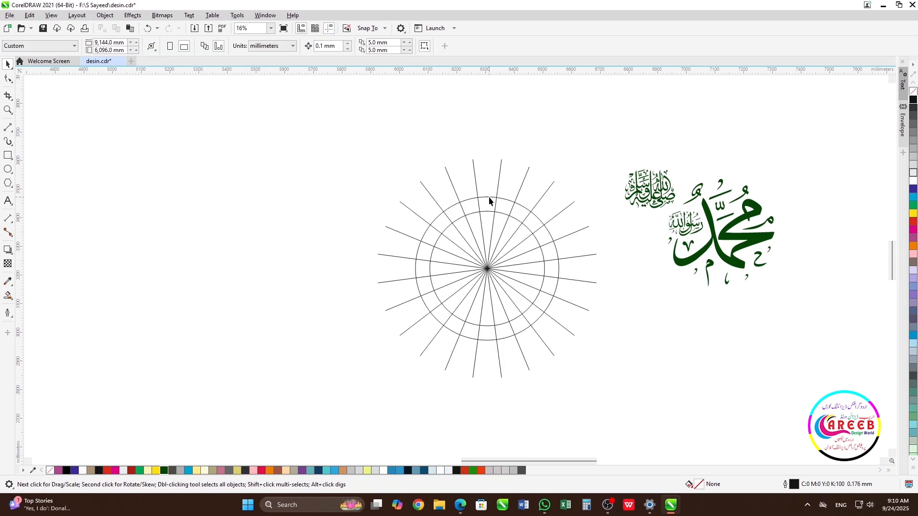
pyautogui.click(488, 197)
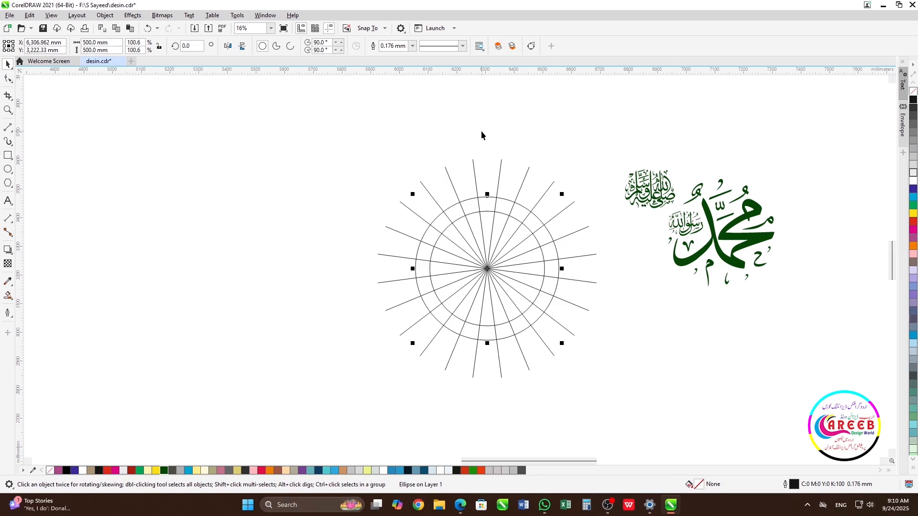
pyautogui.moveTo(22, 212); pyautogui.dragTo(487, 307)
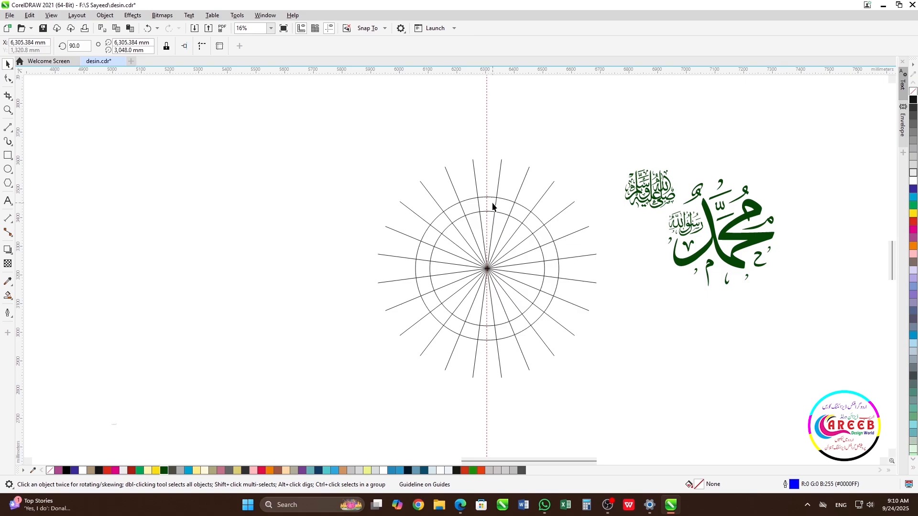
pyautogui.press('Delete')
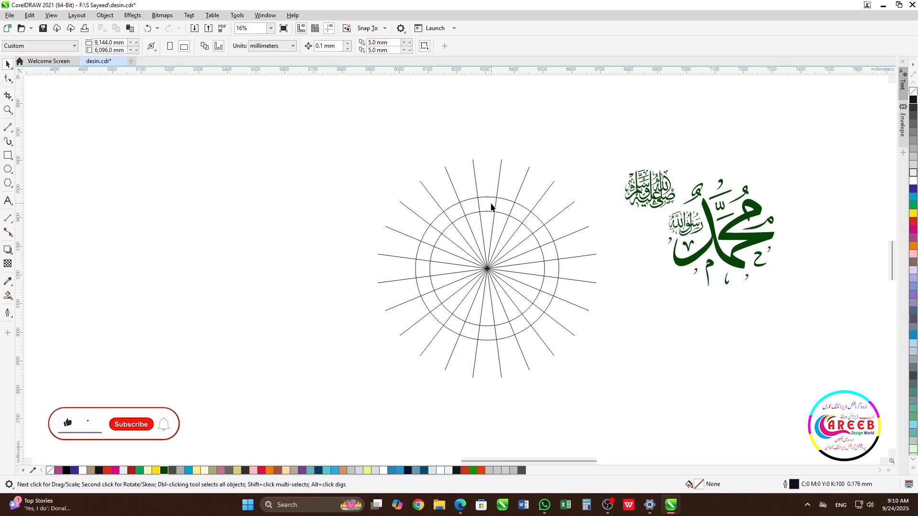
# - Fill the top segment between the two circles and its neighbouring lines with red using Smart Fill
pyautogui.click(13, 301)
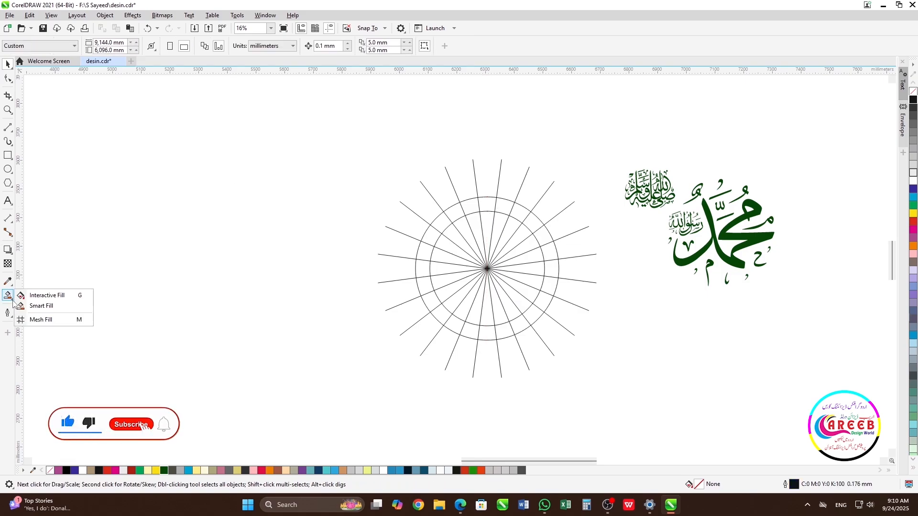
pyautogui.click(46, 310)
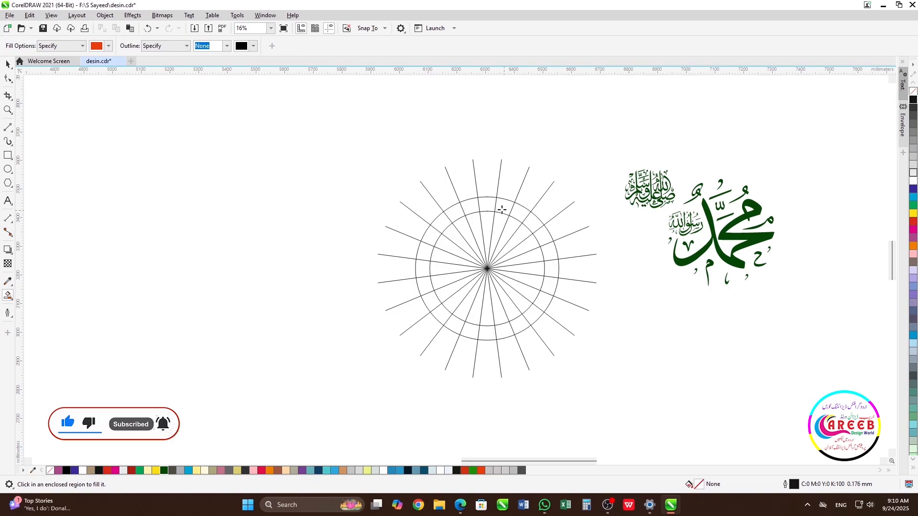
pyautogui.click(488, 205)
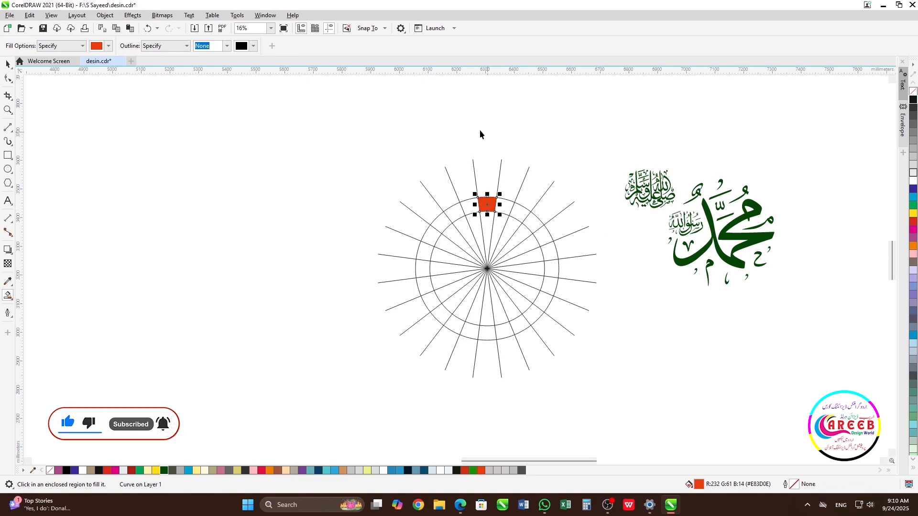
pyautogui.press('space')
# - Shrink the small blessing calligraphy and centre it on the red segment
pyautogui.click(662, 197)
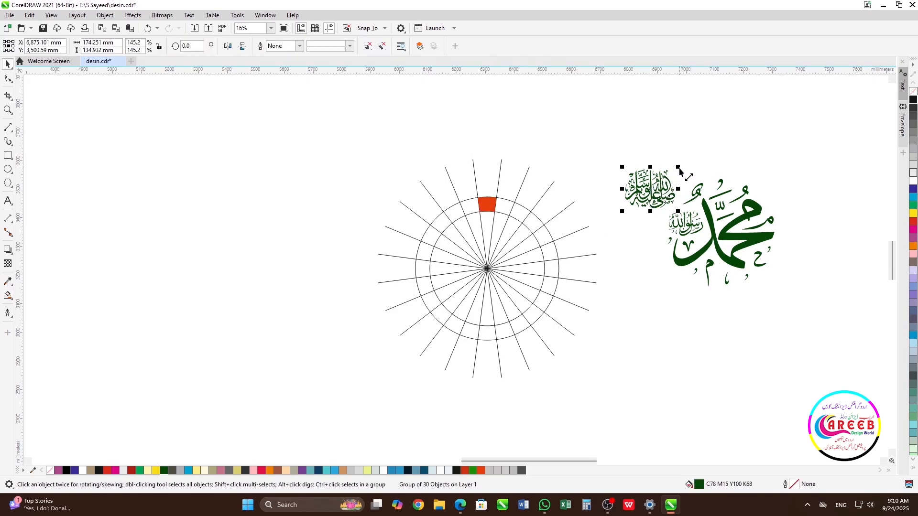
pyautogui.moveTo(678, 167); pyautogui.dragTo(666, 180)
pyautogui.keyDown('shift'); pyautogui.click(494, 209); pyautogui.keyUp('shift')
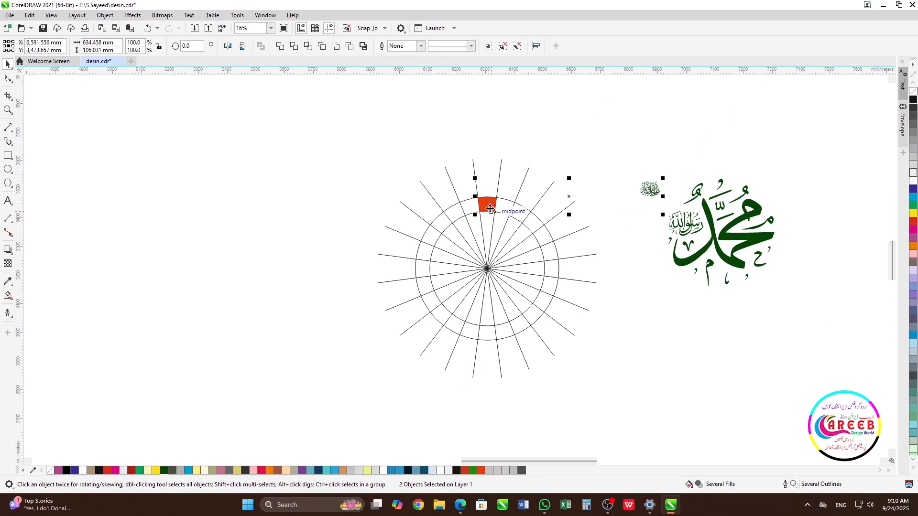
pyautogui.press('c')
pyautogui.press('e')
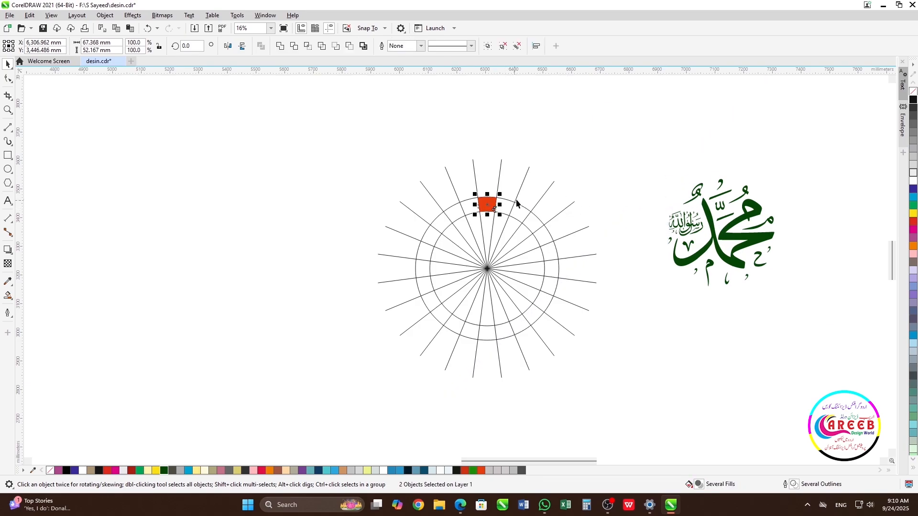
pyautogui.press('Escape')
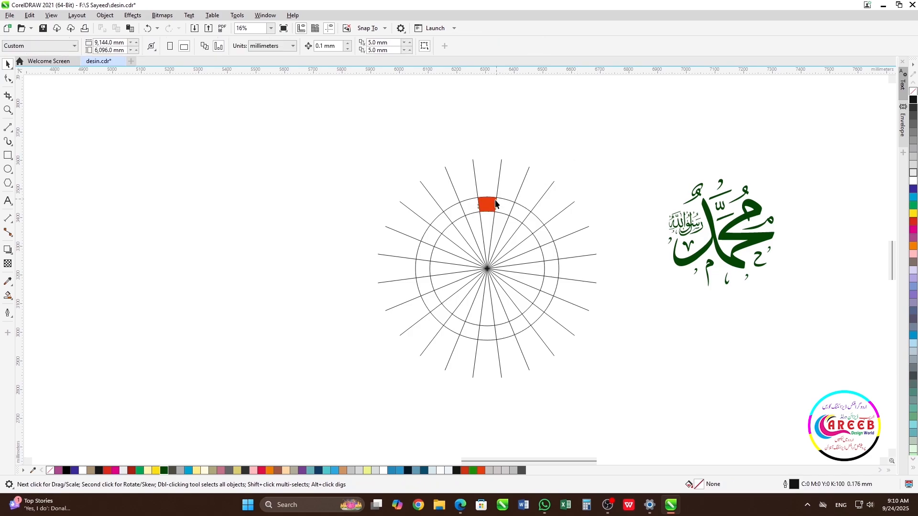
# - Send the red segment to the back behind the calligraphy
pyautogui.click(489, 207)
pyautogui.scroll(4, 488, 206)
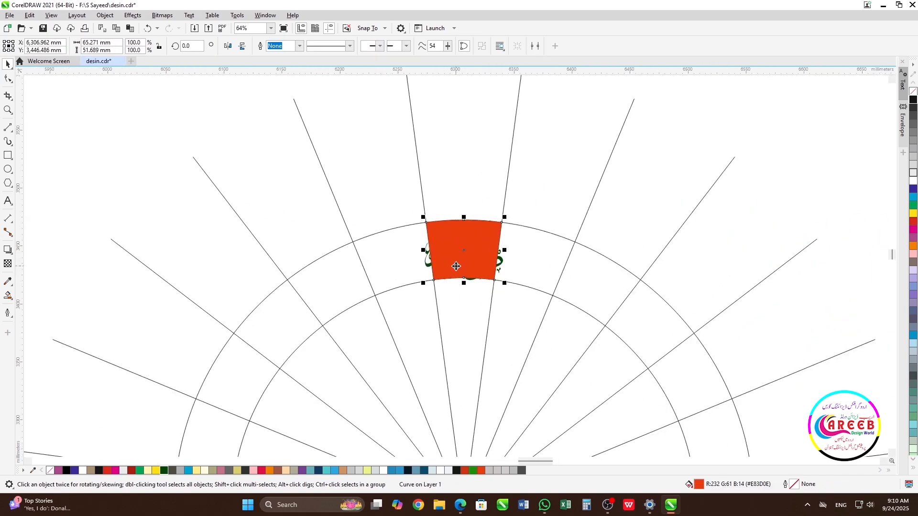
pyautogui.hotkey('shift', 'pagedown')
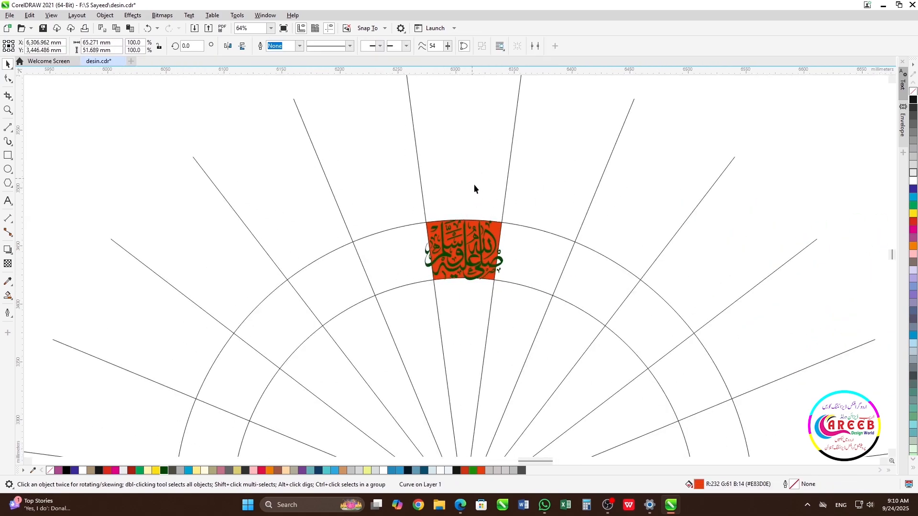
# - Scale the calligraphy down to 43.9% so it fits inside the red segment
pyautogui.click(473, 182)
pyautogui.click(490, 250)
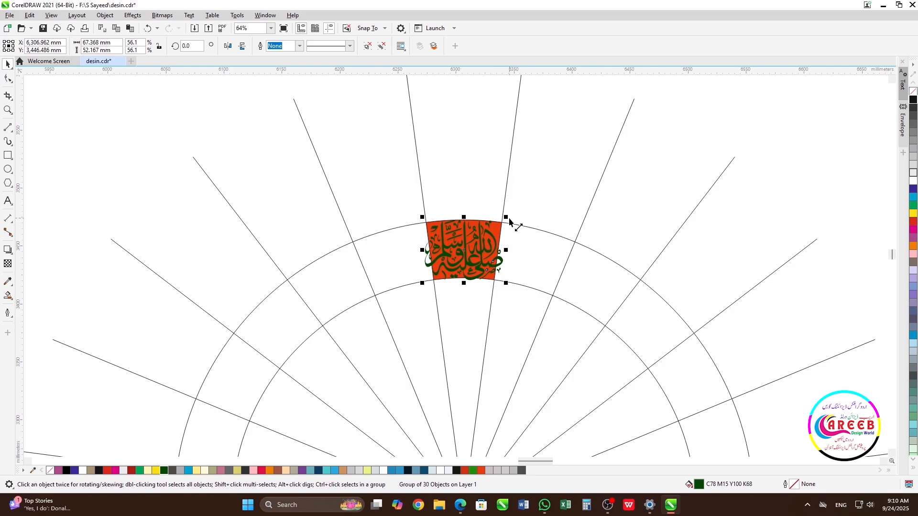
pyautogui.moveTo(508, 218); pyautogui.dragTo(500, 227)
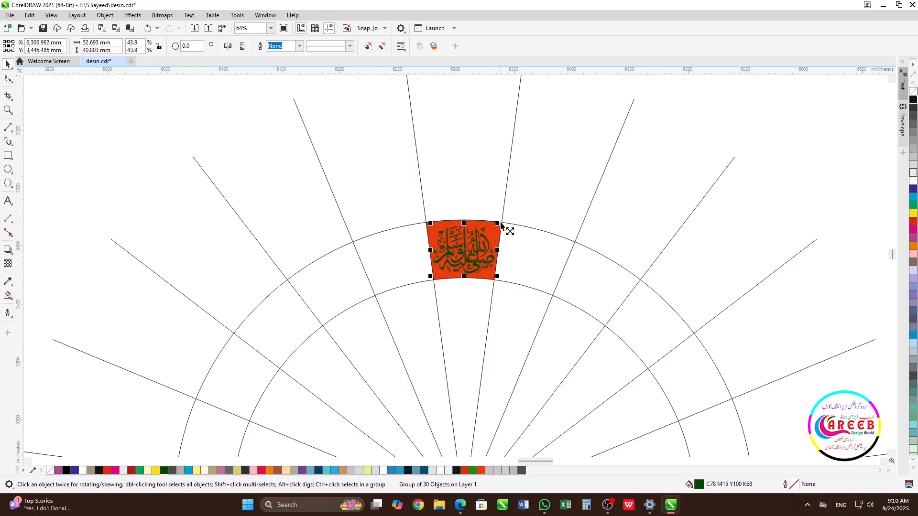
# - Delete the red segment from behind the calligraphy
pyautogui.scroll(2, 492, 232)
pyautogui.scroll(2, 456, 270)
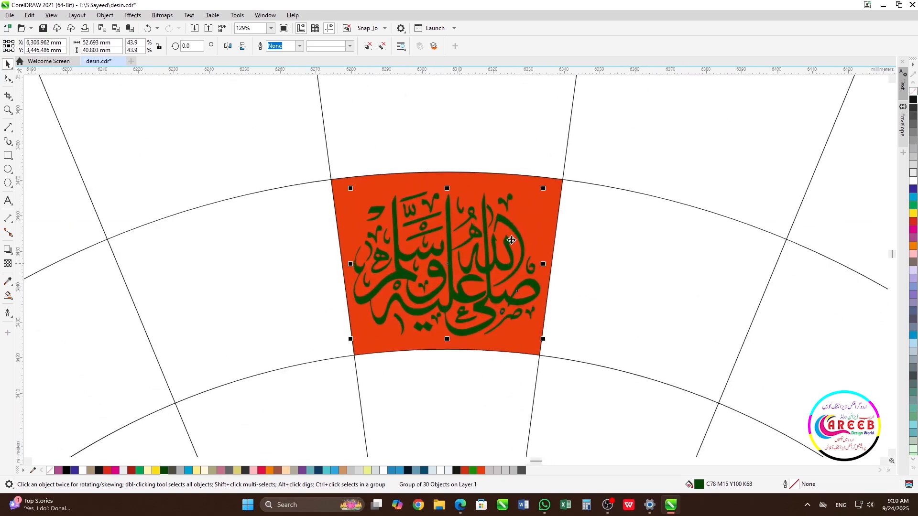
pyautogui.keyDown('shift'); pyautogui.click(535, 217); pyautogui.keyUp('shift')
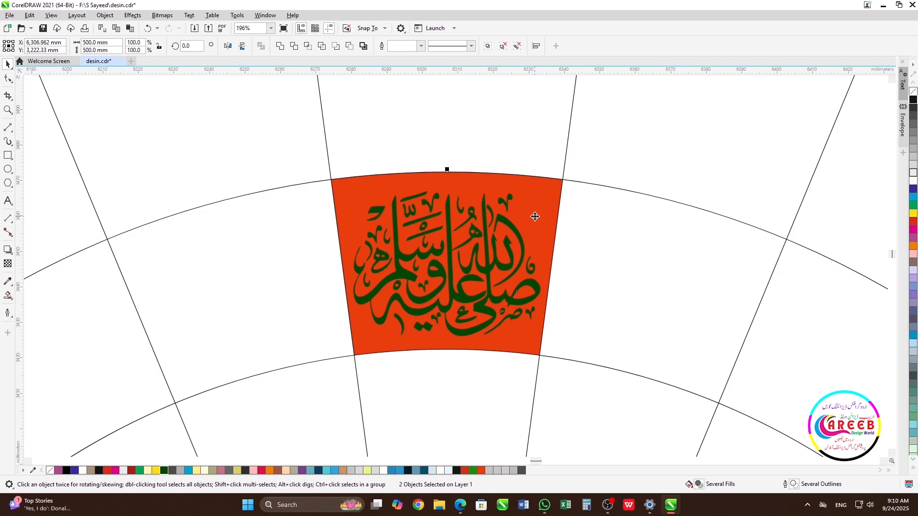
pyautogui.scroll(-1, 458, 268)
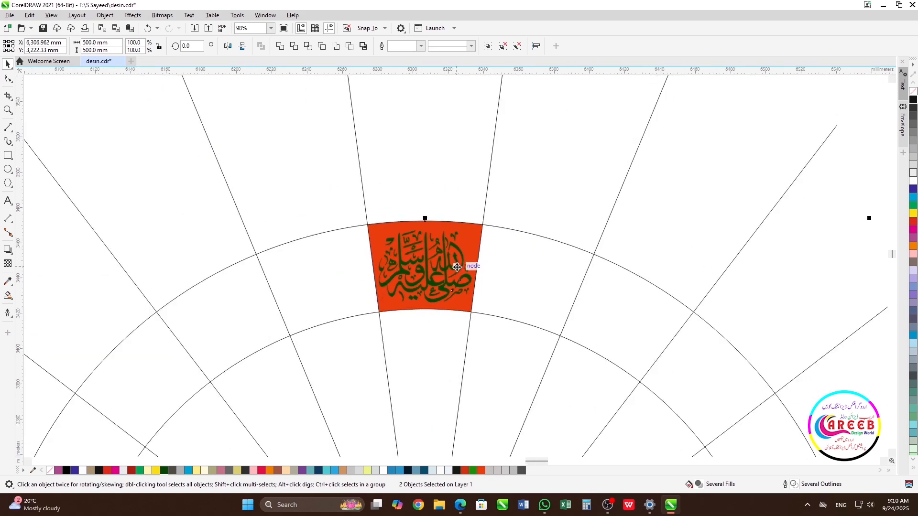
pyautogui.click(437, 191)
pyautogui.scroll(-1, 455, 267)
pyautogui.scroll(-1, 457, 269)
pyautogui.scroll(2, 466, 264)
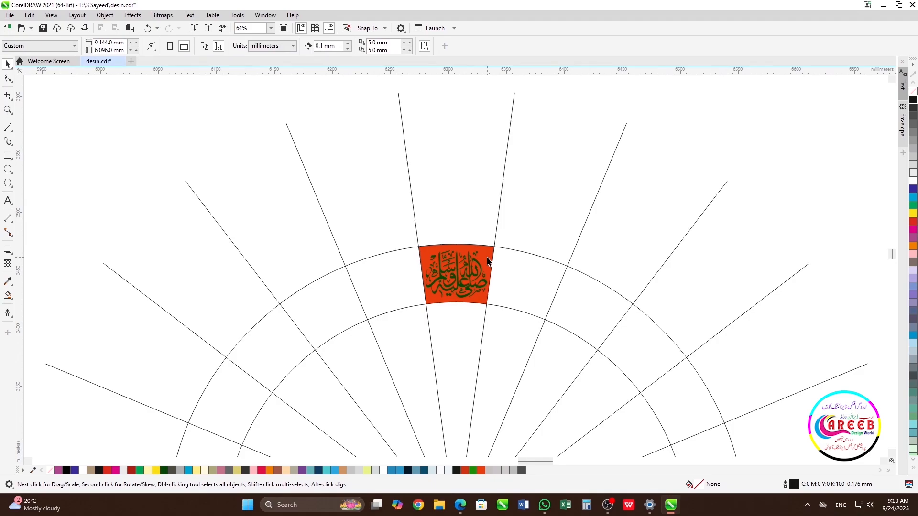
pyautogui.click(487, 261)
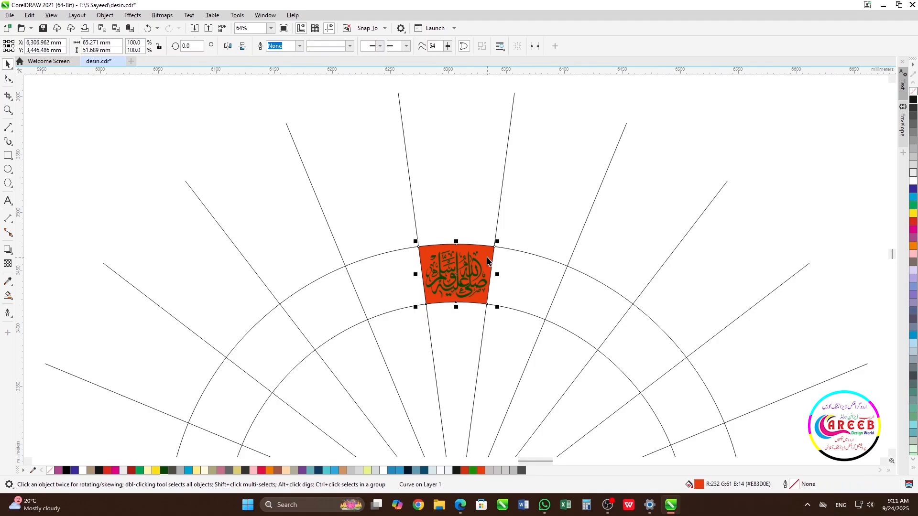
pyautogui.press('Delete')
# - Rotate a copy of the calligraphy 15° around the circles' centre
pyautogui.scroll(-4, 469, 301)
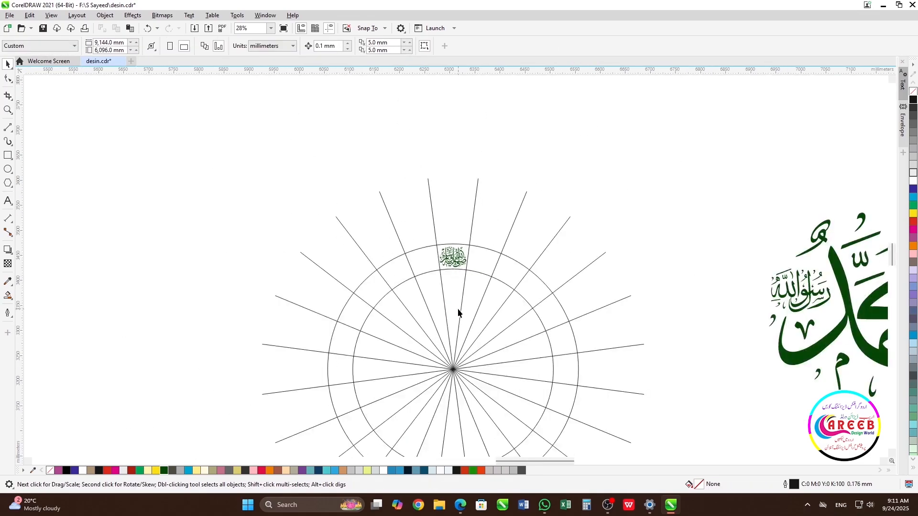
pyautogui.scroll(1, 453, 273)
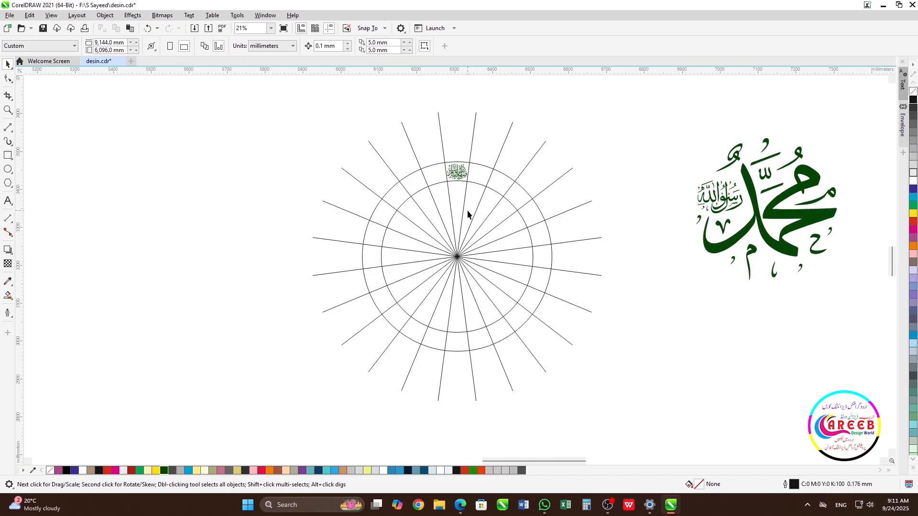
pyautogui.click(457, 178)
pyautogui.click(458, 175)
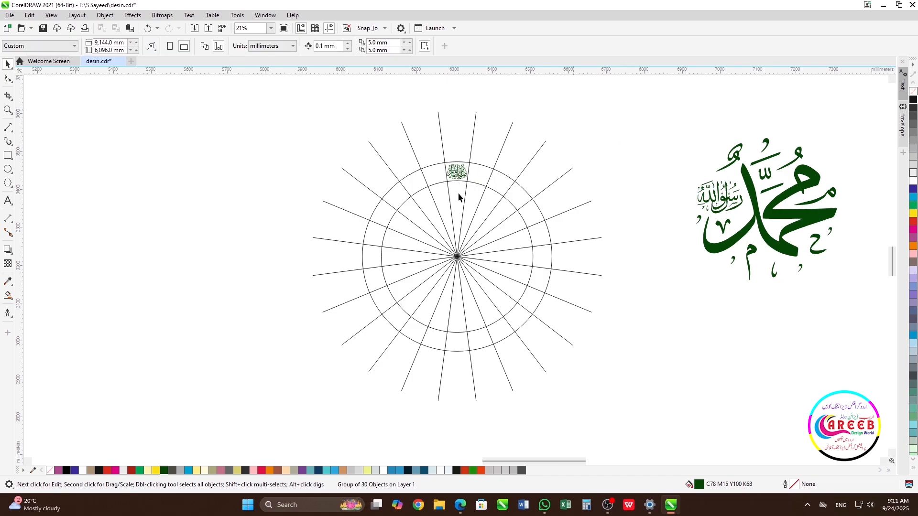
pyautogui.click(458, 175)
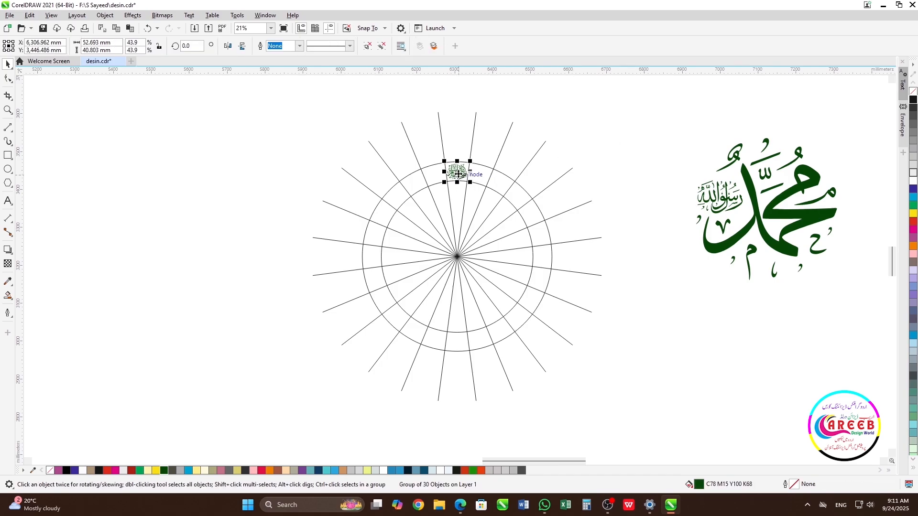
pyautogui.click(459, 175)
pyautogui.moveTo(459, 175); pyautogui.dragTo(457, 256)
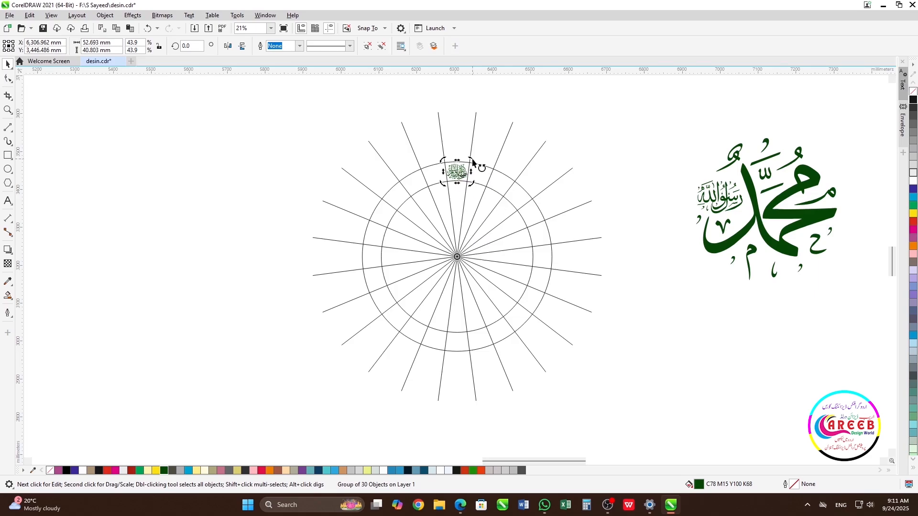
pyautogui.moveTo(475, 164); pyautogui.dragTo(453, 161)
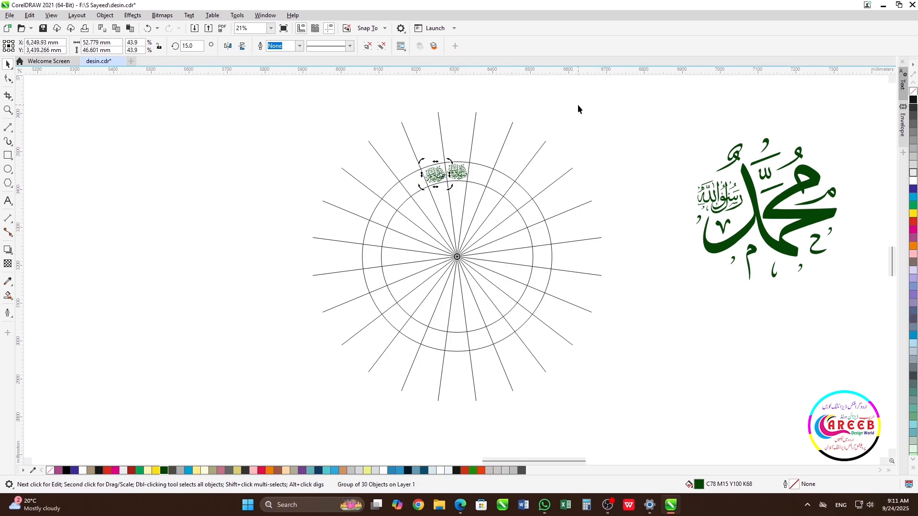
# - Repeat the 15° rotated copy of the blessing calligraphy until copies fill the whole ring
pyautogui.hotkey('ctrl', 'r')
pyautogui.hotkey('ctrl', 'r')
pyautogui.hotkey('ctrl', 'r')
pyautogui.hotkey('ctrl', 'r')
pyautogui.hotkey('ctrl', 'r')
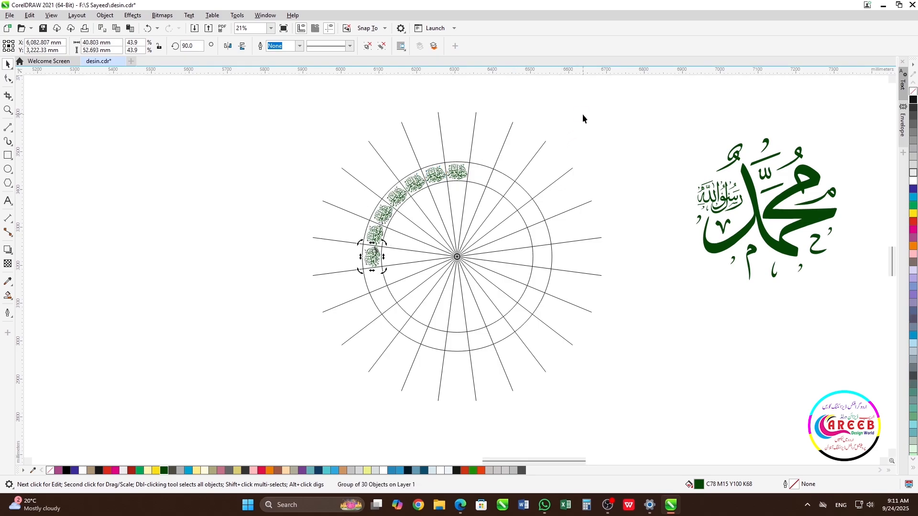
pyautogui.hotkey('ctrl', 'r')
pyautogui.hotkey('ctrl', 'r')
pyautogui.hotkey('ctrl', 'r')
pyautogui.hotkey('ctrl', 'r')
pyautogui.hotkey('ctrl', 'r')
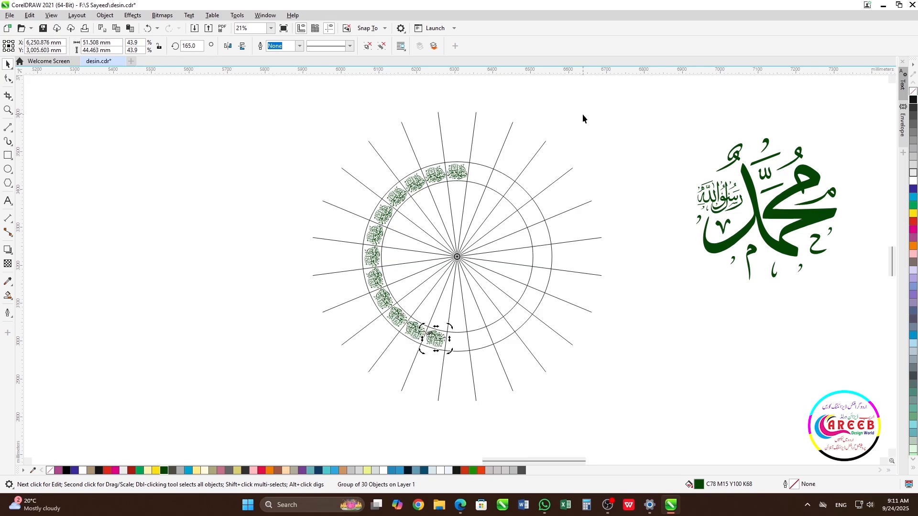
pyautogui.hotkey('ctrl', 'r')
pyautogui.hotkey('ctrl', 'r')
pyautogui.hotkey('ctrl', 'r')
pyautogui.hotkey('ctrl', 'r')
pyautogui.hotkey('ctrl', 'r')
pyautogui.hotkey('ctrl', 'r')
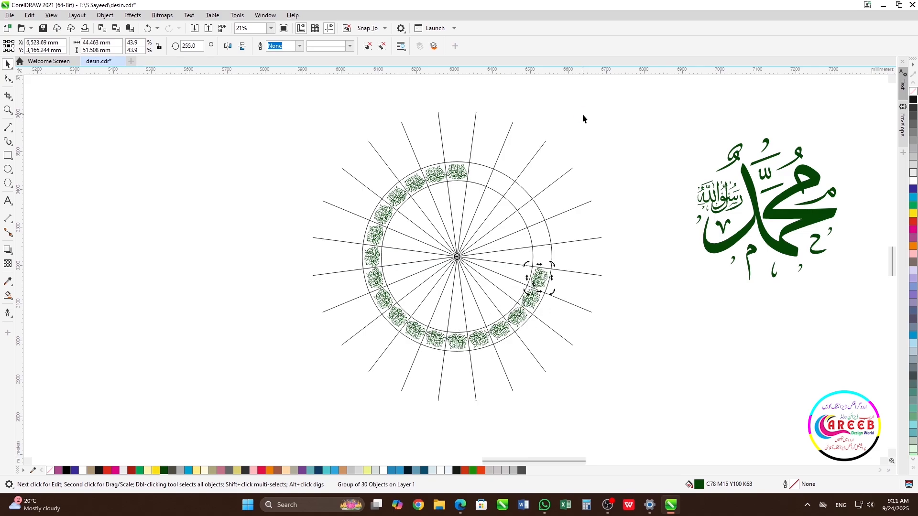
pyautogui.hotkey('ctrl', 'r')
pyautogui.hotkey('ctrl', 'r')
pyautogui.hotkey('ctrl', 'r')
pyautogui.hotkey('ctrl', 'r')
pyautogui.hotkey('ctrl', 'r')
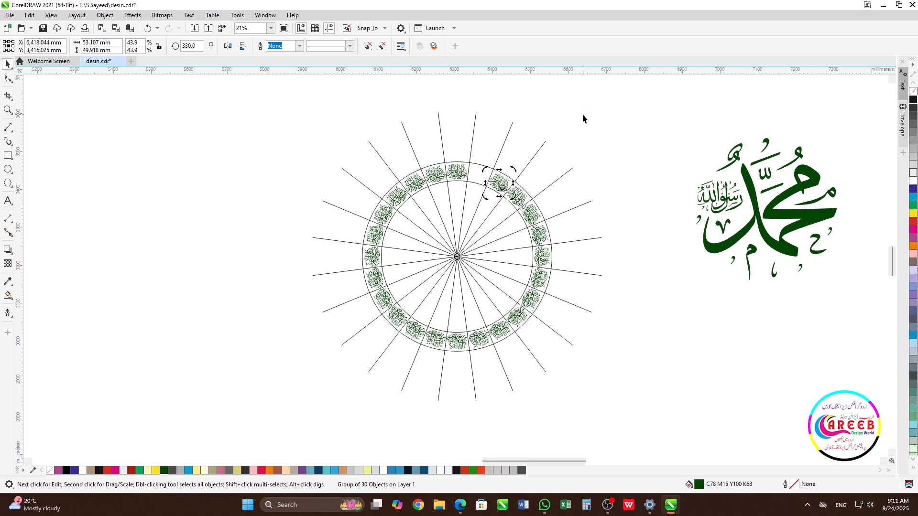
pyautogui.hotkey('ctrl', 'r')
# - Delete the group of radial guide lines from around the circles
pyautogui.click(541, 132)
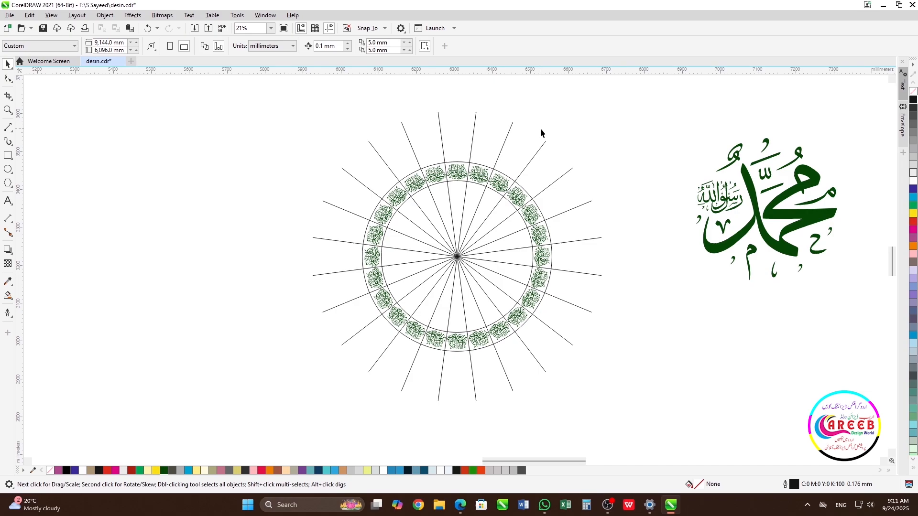
pyautogui.click(510, 131)
pyautogui.rightClick(510, 130)
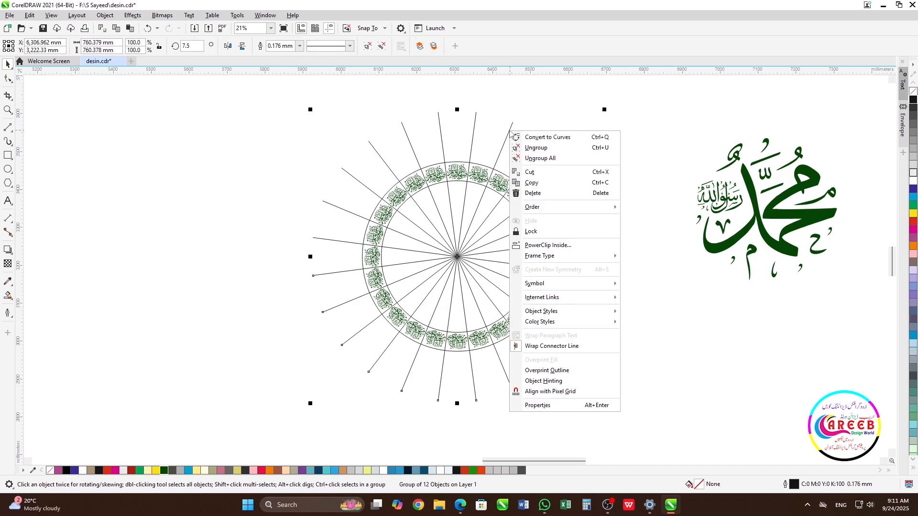
pyautogui.click(543, 194)
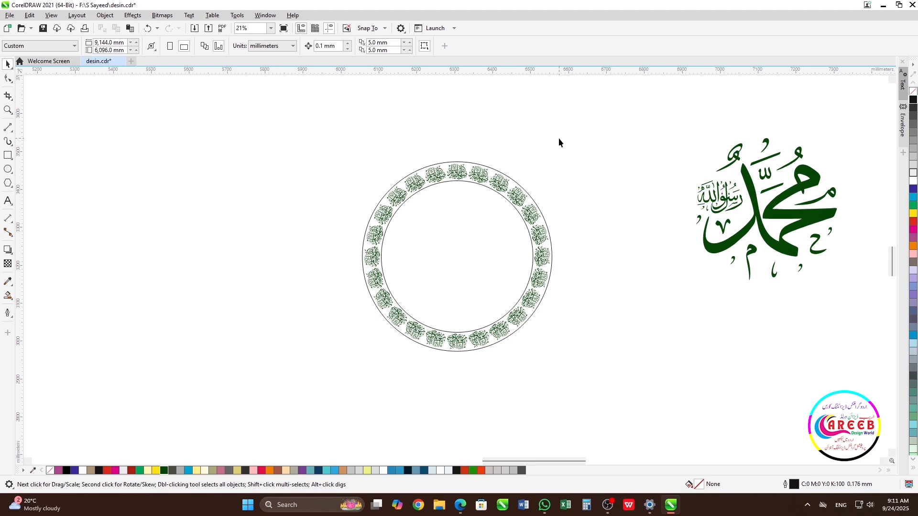
# - Set the outer circle's outline width to 1.5 mm
pyautogui.click(464, 165)
pyautogui.click(413, 45)
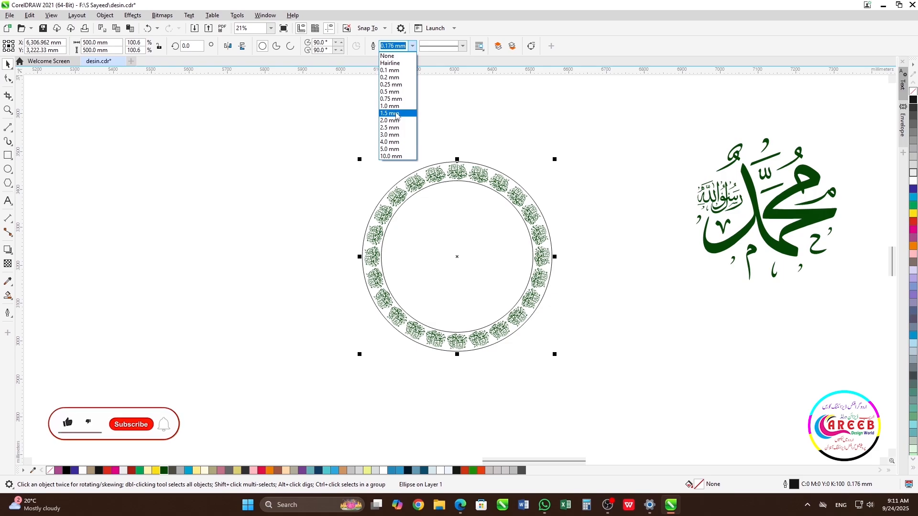
pyautogui.click(396, 114)
# - Set the inner ring circle's outline width to 2.0 mm
pyautogui.click(463, 231)
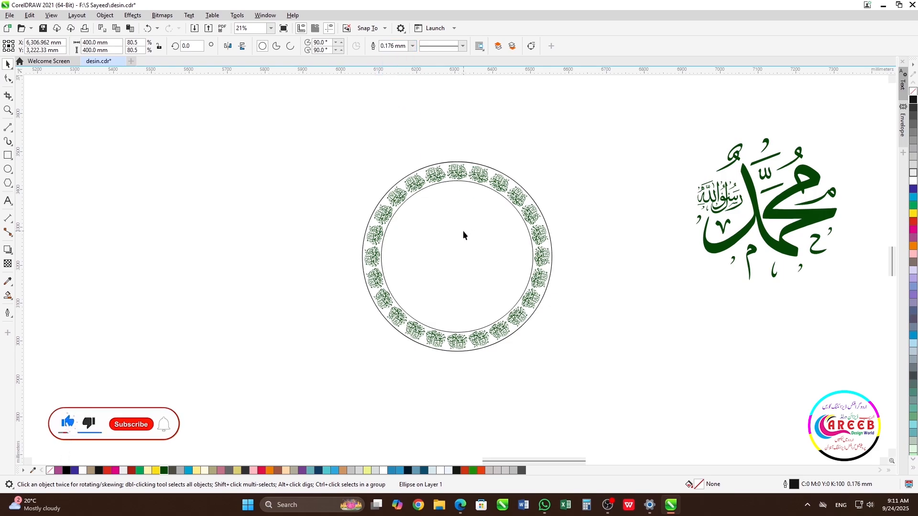
pyautogui.click(412, 47)
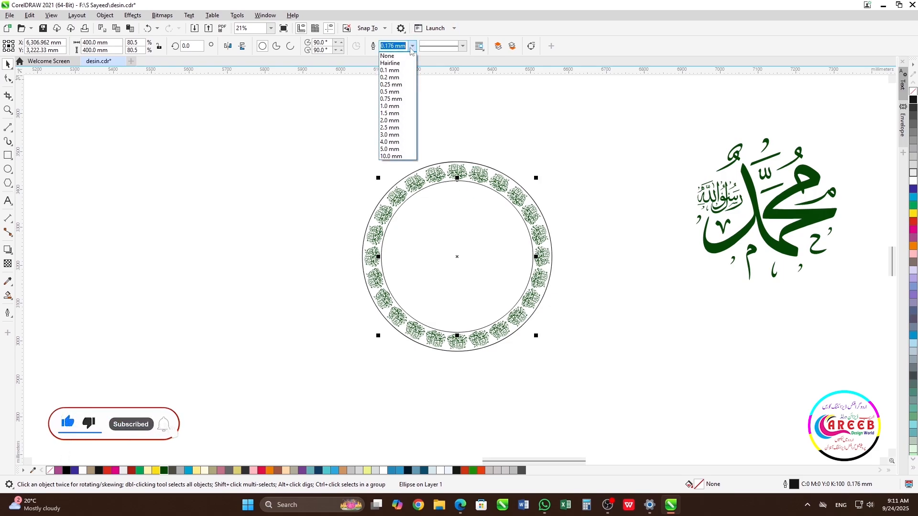
pyautogui.click(396, 121)
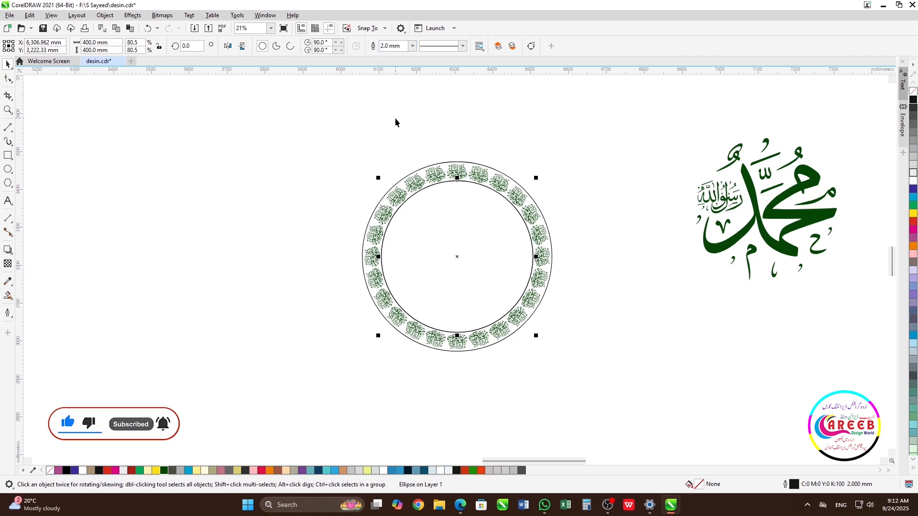
# - Select both circles and color their outlines dark green
pyautogui.keyDown('shift'); pyautogui.click(444, 167); pyautogui.keyUp('shift')
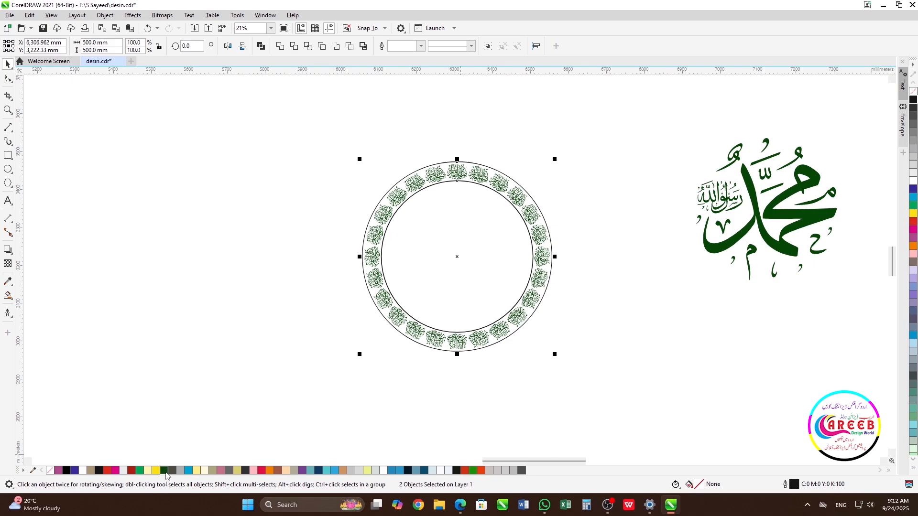
pyautogui.rightClick(166, 471)
pyautogui.click(532, 118)
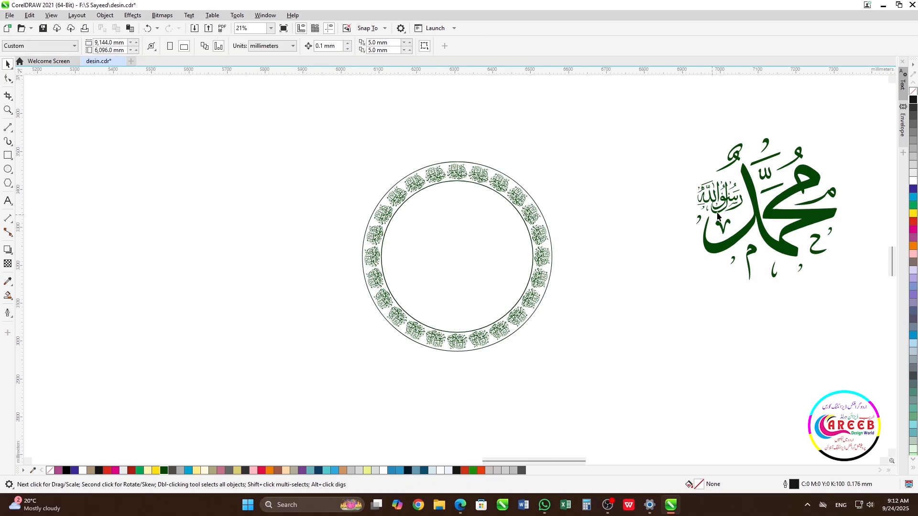
# - Align the Muhammad calligraphy to the centre of the circles
pyautogui.click(758, 206)
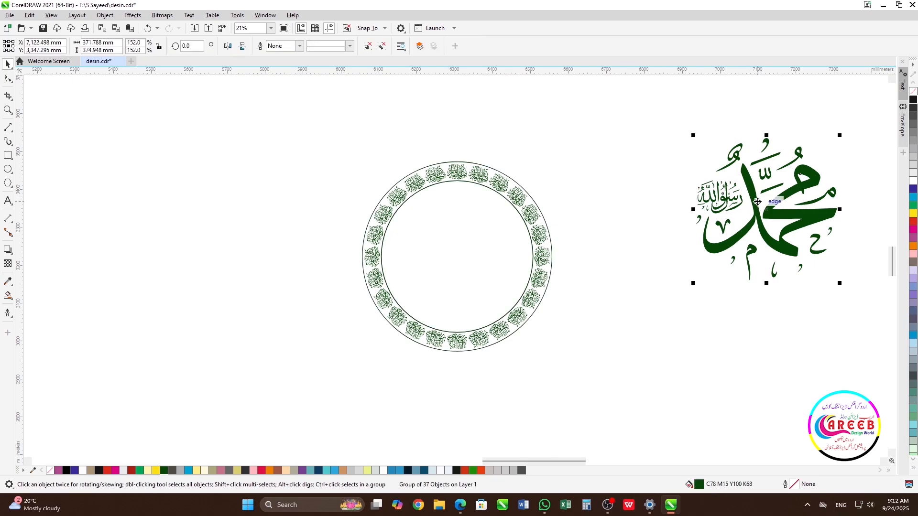
pyautogui.keyDown('shift'); pyautogui.click(466, 258); pyautogui.keyUp('shift')
pyautogui.press('c')
pyautogui.press('e')
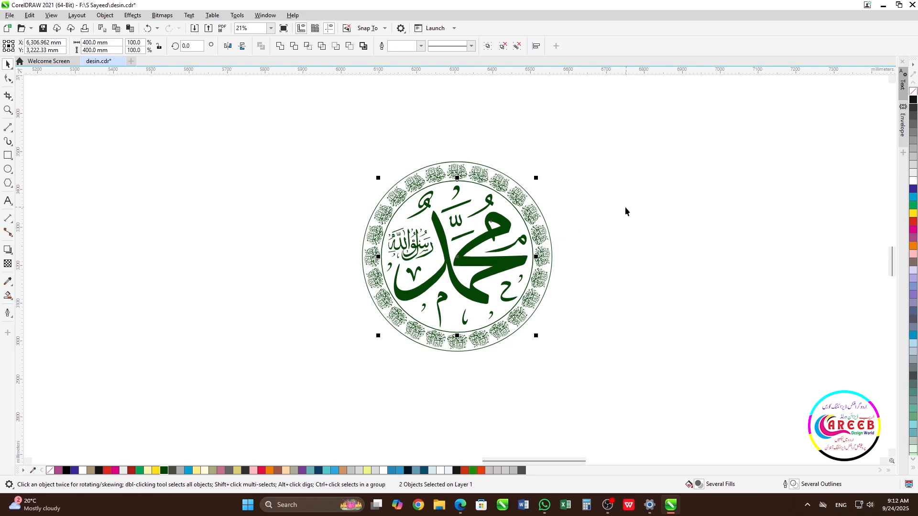
# - Try to resize the inner circle, then undo the change
pyautogui.click(626, 208)
pyautogui.click(494, 235)
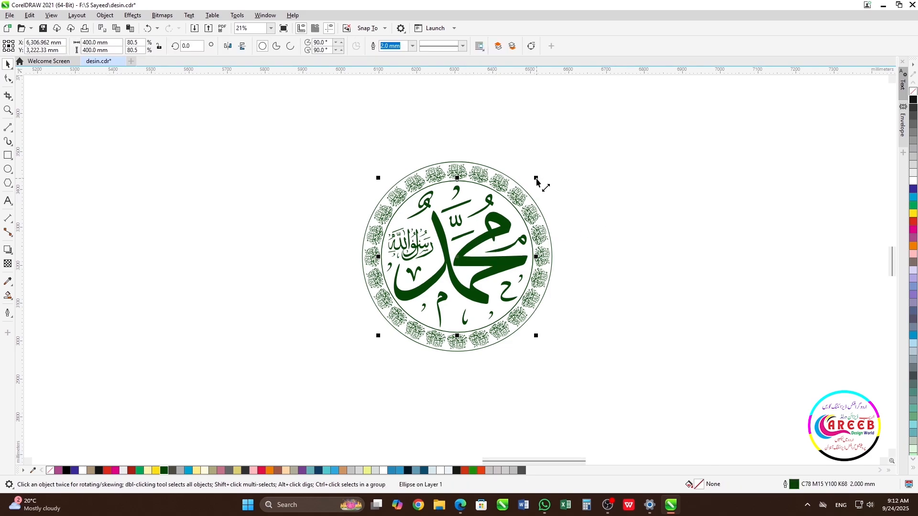
pyautogui.moveTo(536, 179); pyautogui.dragTo(528, 183)
pyautogui.hotkey('ctrl', 'z')
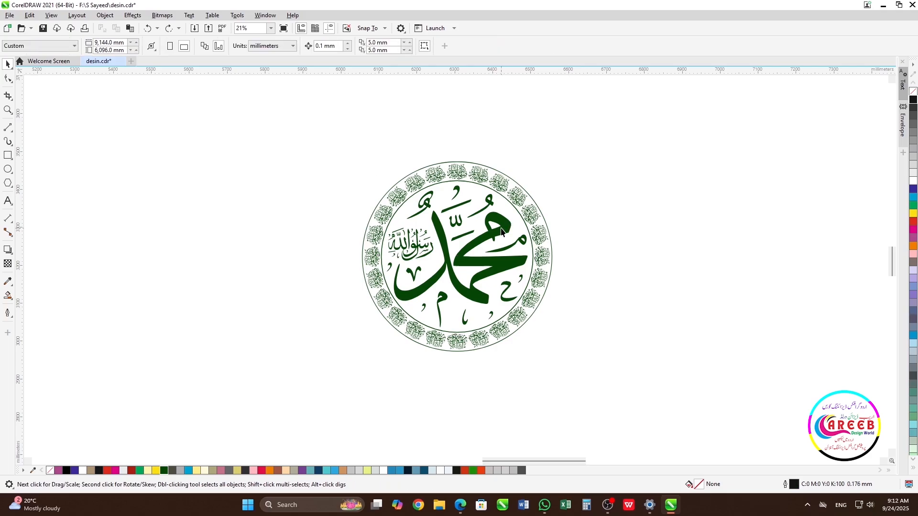
# - Scale the Muhammad calligraphy down to about 122.8% so it fits inside the inner circle
pyautogui.click(501, 231)
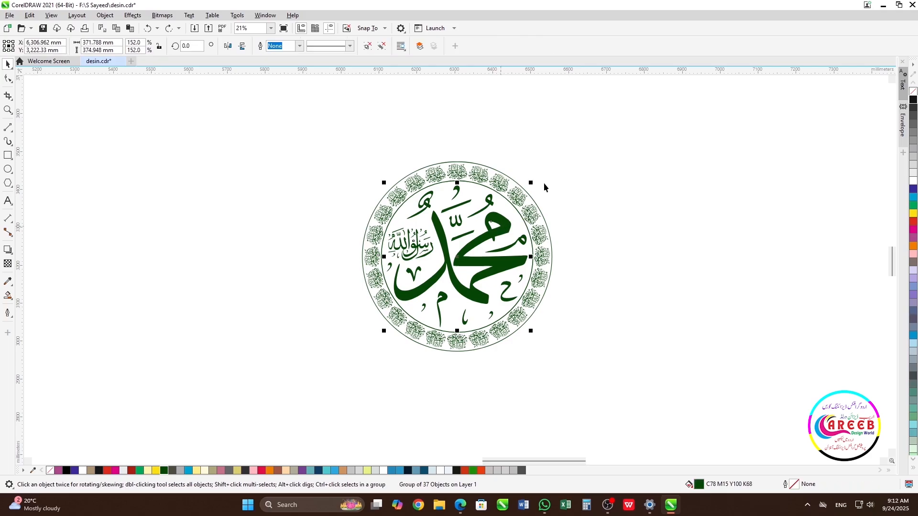
pyautogui.moveTo(531, 185); pyautogui.dragTo(519, 197)
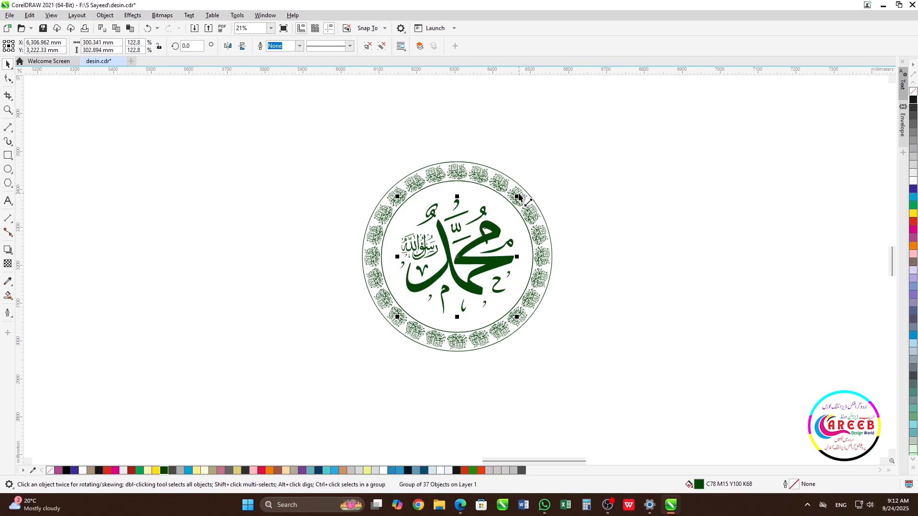
pyautogui.click(554, 206)
# - Create a smaller concentric copy of the inner circle about 370 mm in diameter
pyautogui.scroll(2, 455, 270)
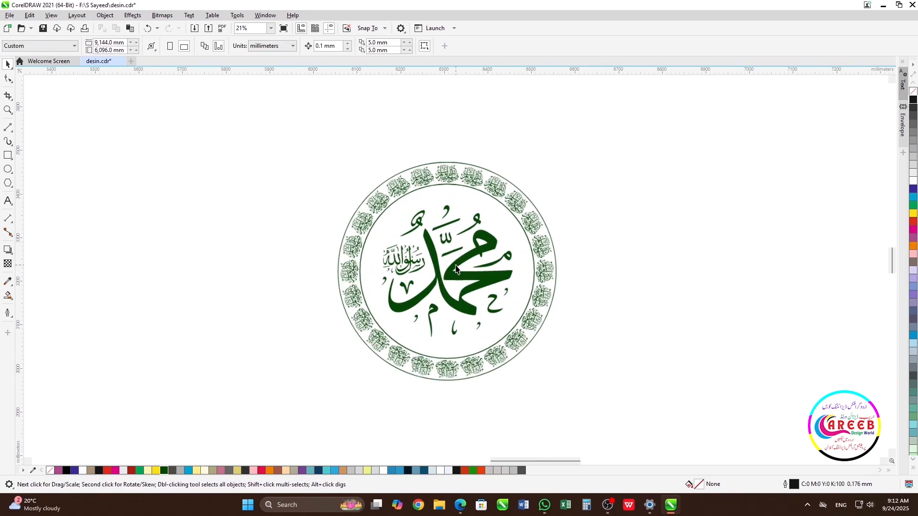
pyautogui.click(500, 178)
pyautogui.moveTo(566, 157); pyautogui.dragTo(558, 165)
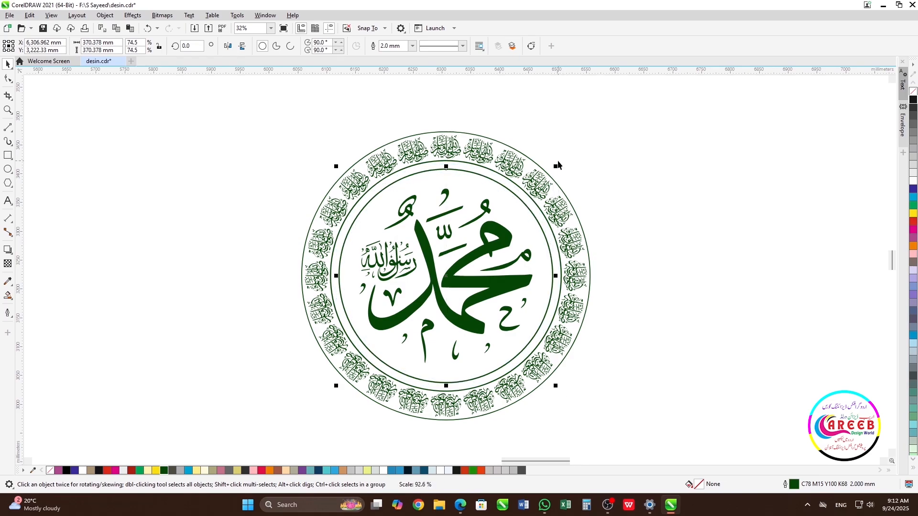
pyautogui.click(582, 151)
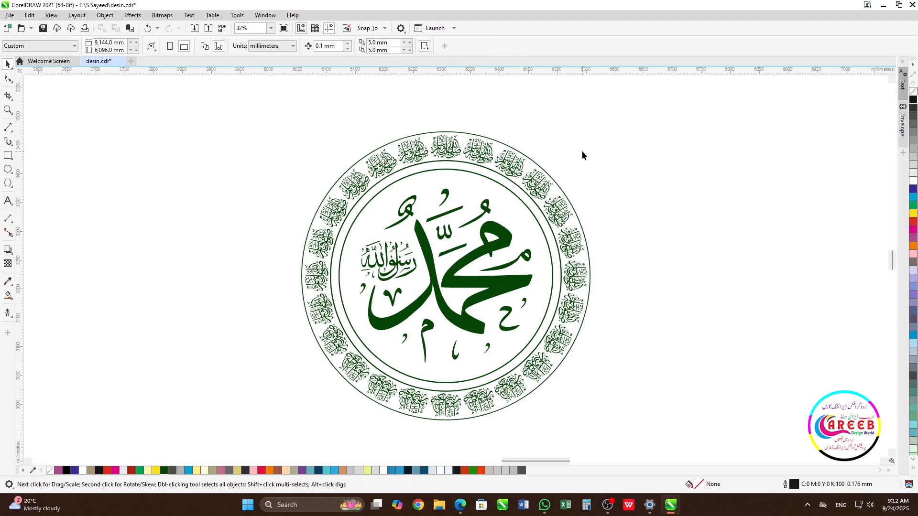
# - Set the outer circle's outline width to 3.0 mm
pyautogui.click(449, 134)
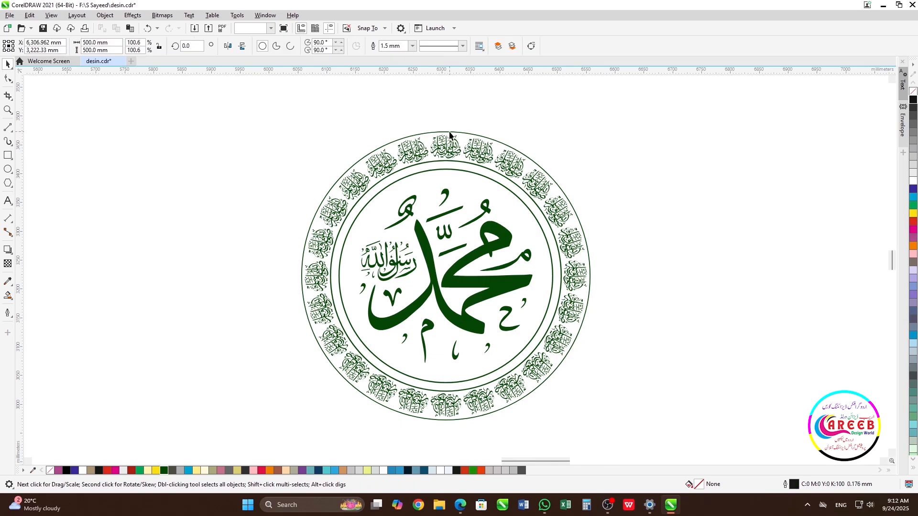
pyautogui.click(412, 46)
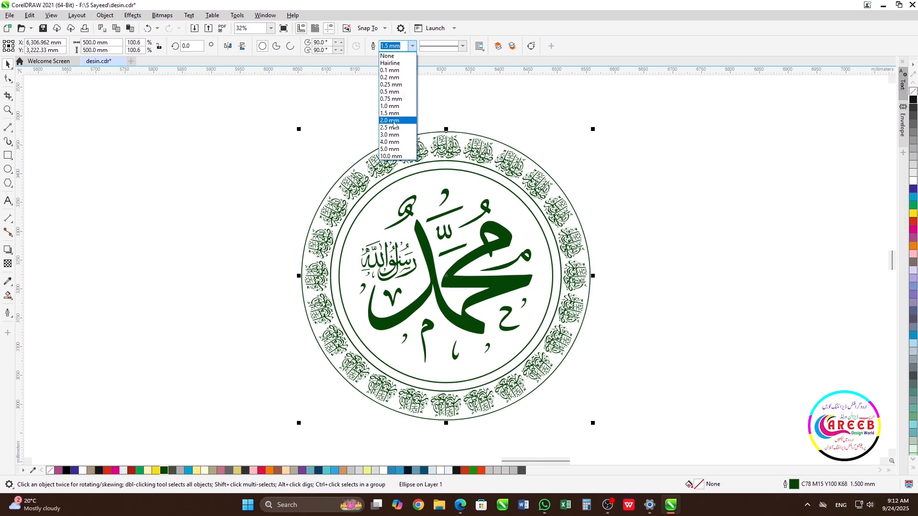
pyautogui.click(391, 135)
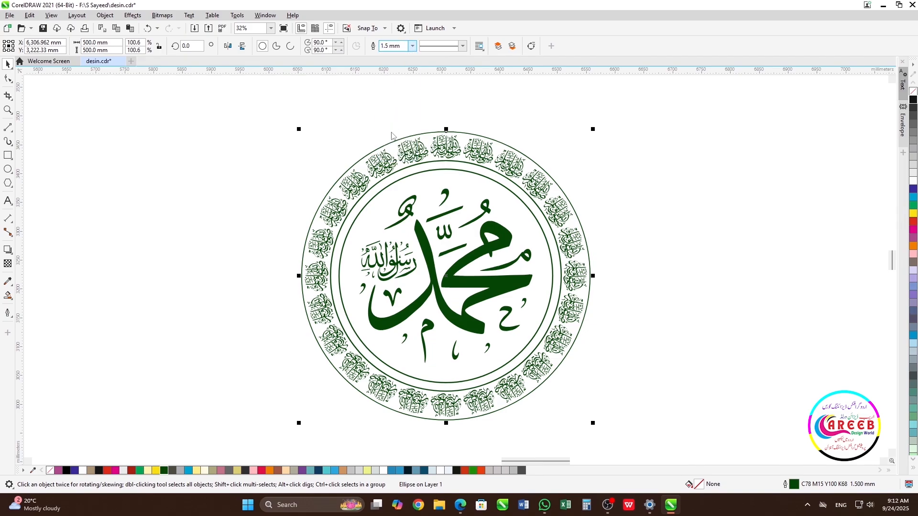
pyautogui.click(658, 157)
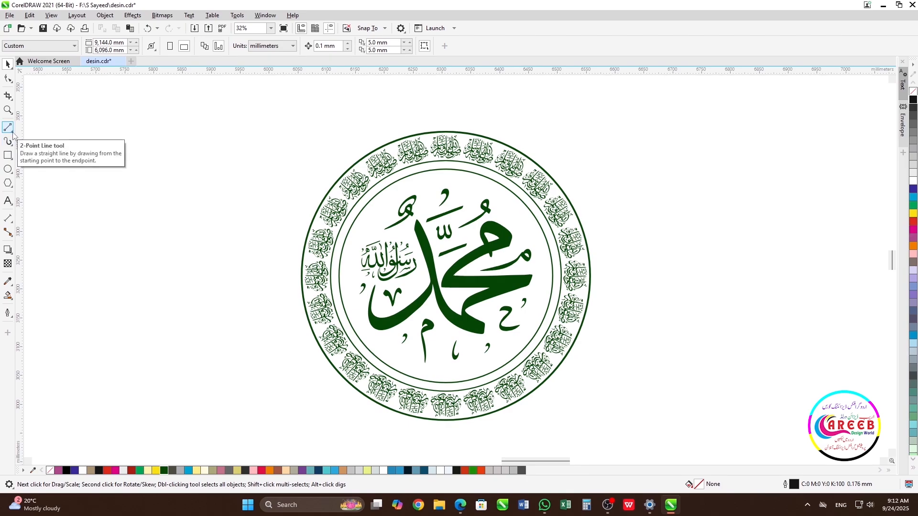
# - Draw a narrow rectangle about 3.8 × 14.8 mm bridging the gap between the two inner circles at the top
pyautogui.click(7, 155)
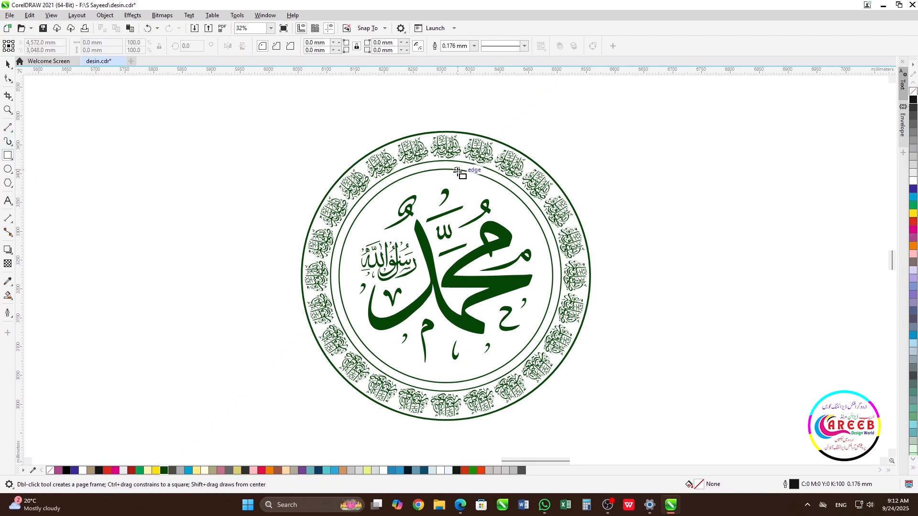
pyautogui.scroll(4, 458, 171)
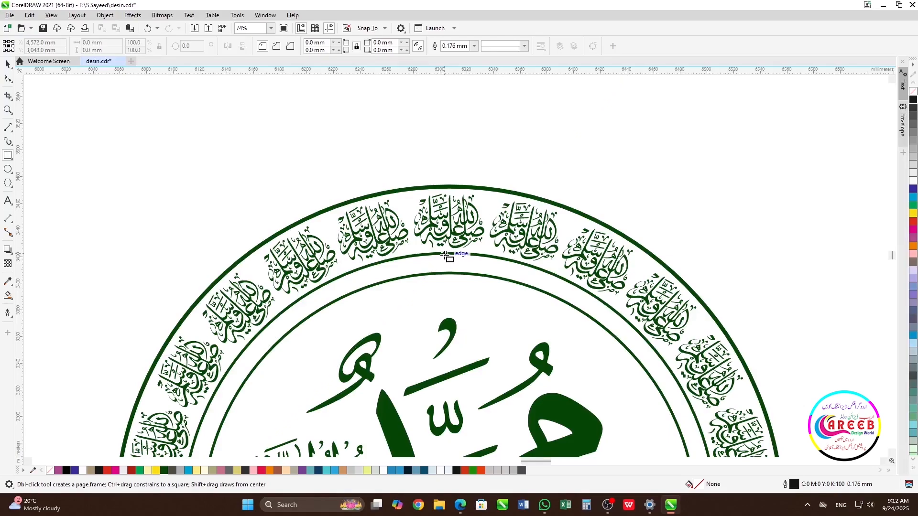
pyautogui.moveTo(444, 254); pyautogui.dragTo(450, 274)
pyautogui.press('space')
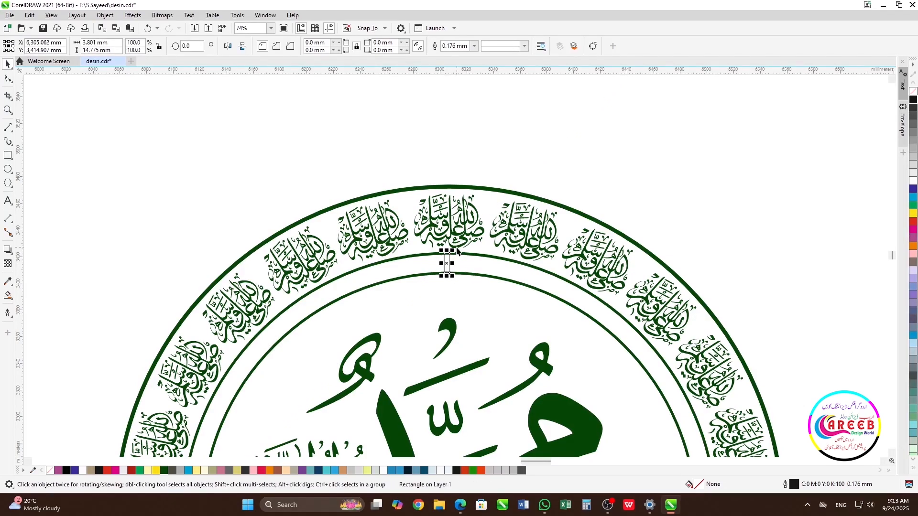
# - Center the rectangle horizontally on the circles
pyautogui.keyDown('shift'); pyautogui.click(457, 247); pyautogui.keyUp('shift')
pyautogui.press('c')
pyautogui.click(541, 141)
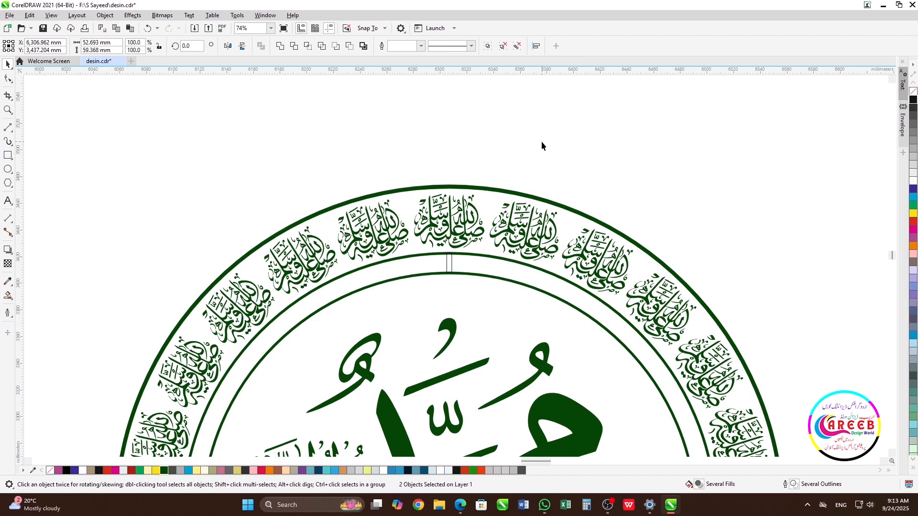
pyautogui.click(449, 265)
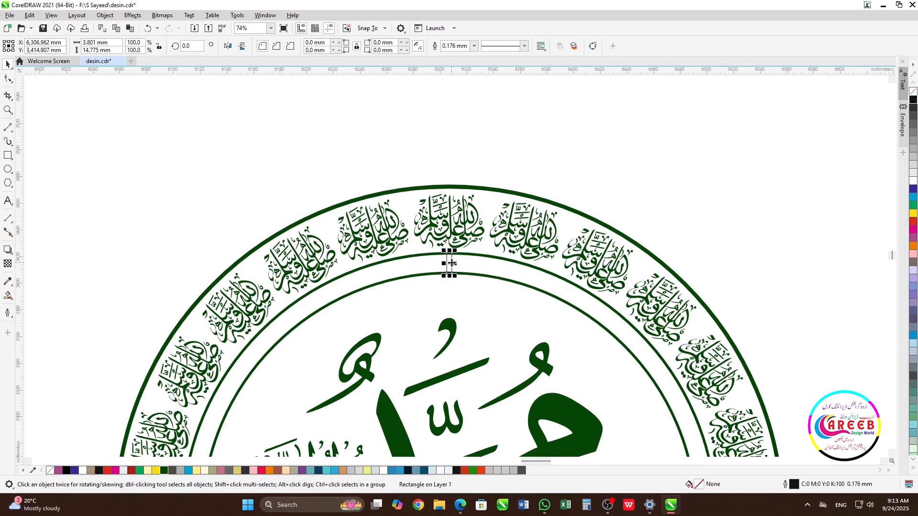
# - Convert the rectangle to curves and fill it dark green
pyautogui.click(593, 46)
pyautogui.scroll(6, 458, 270)
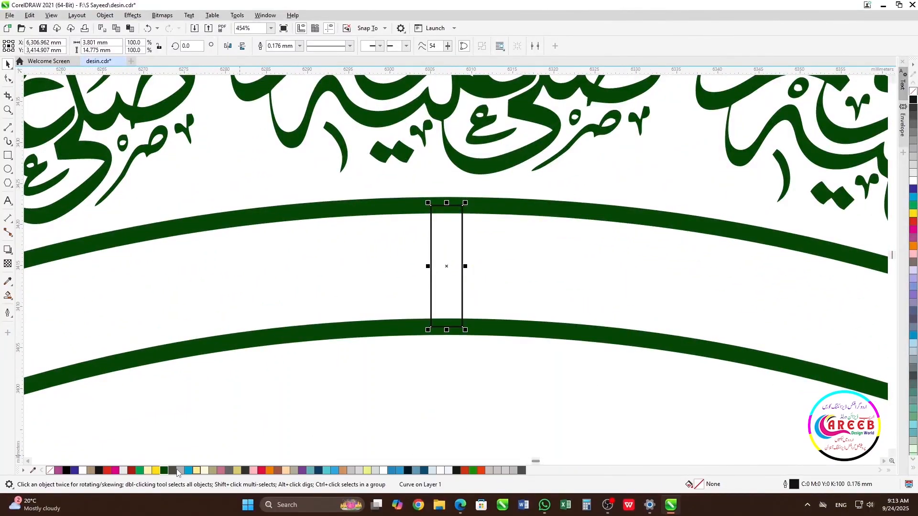
pyautogui.click(164, 470)
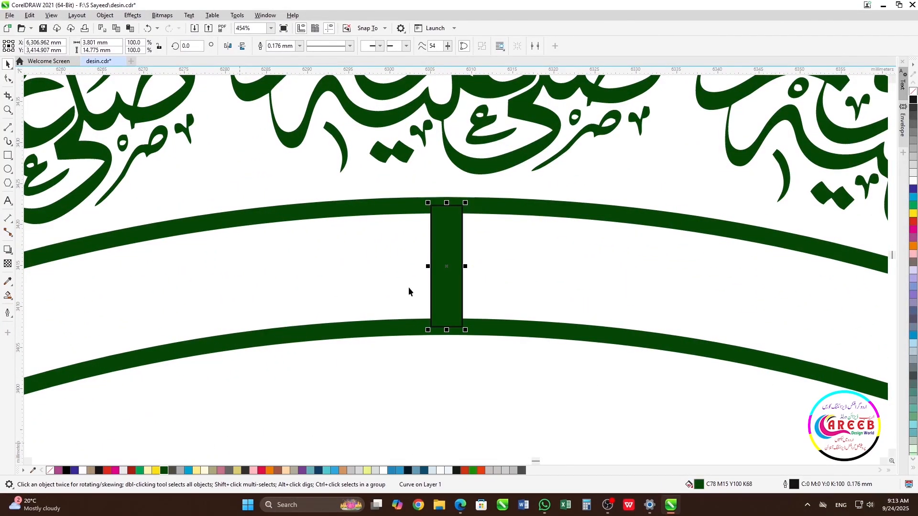
# - Move the shape's two top nodes outward to turn it into a tapered wedge
pyautogui.doubleClick(458, 221)
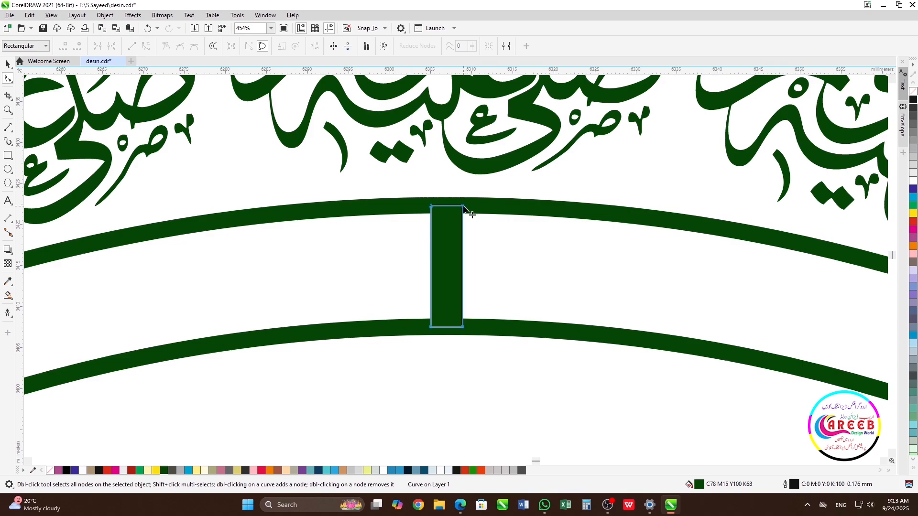
pyautogui.moveTo(463, 206); pyautogui.dragTo(498, 208)
pyautogui.moveTo(432, 213); pyautogui.dragTo(401, 215)
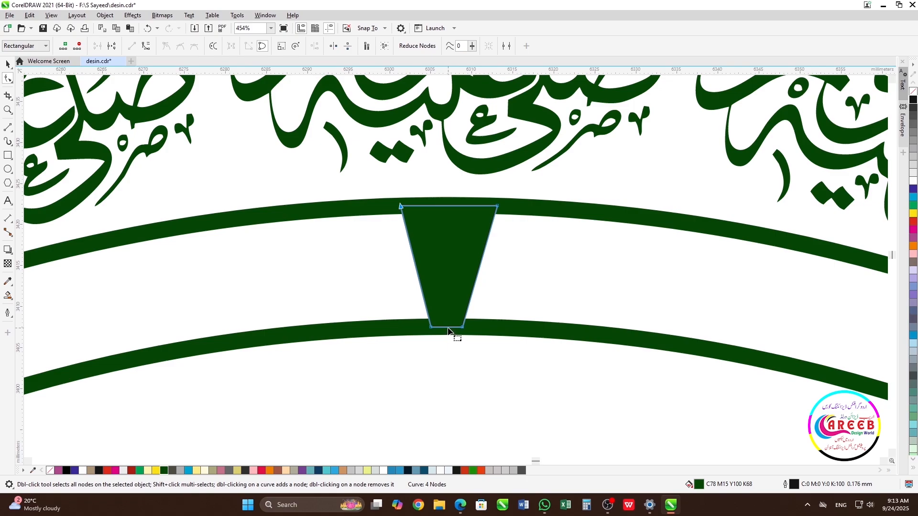
# - Delete one of the wedge's bottom nodes so the shape becomes a downward-pointing triangle
pyautogui.click(447, 330)
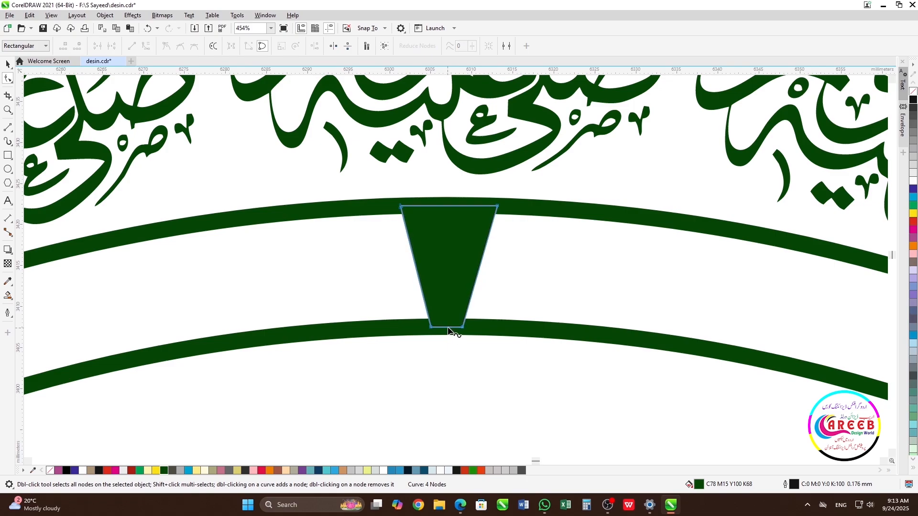
pyautogui.doubleClick(446, 328)
pyautogui.click(462, 327)
pyautogui.doubleClick(462, 328)
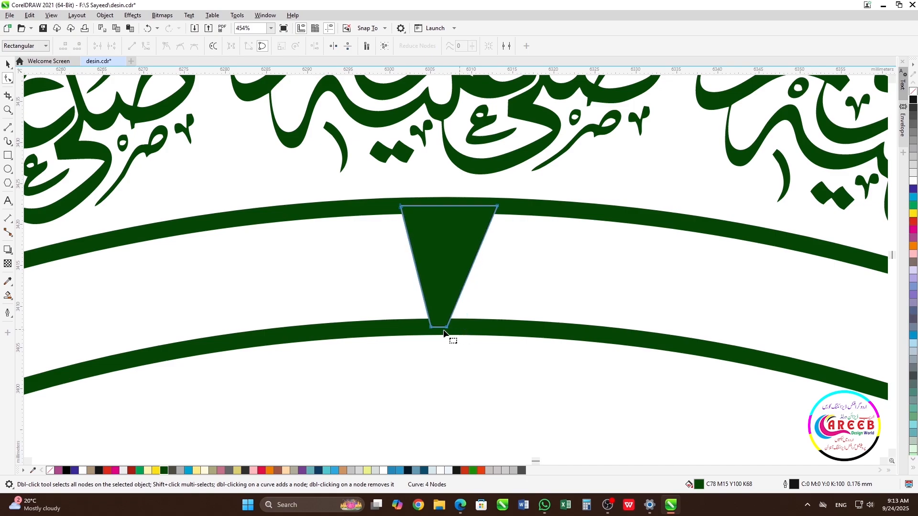
pyautogui.doubleClick(431, 328)
# - Select the triangular wedge and remove its outline
pyautogui.scroll(-5, 449, 331)
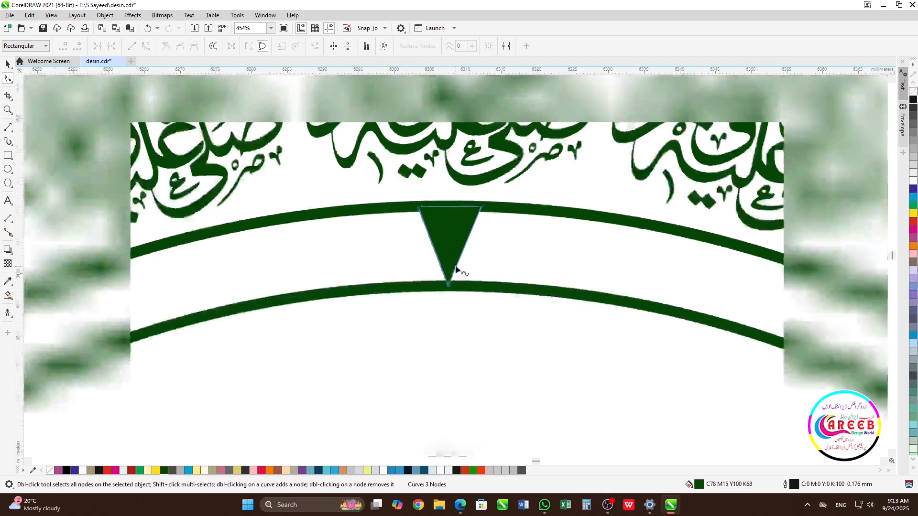
pyautogui.press('space')
pyautogui.scroll(-2, 469, 283)
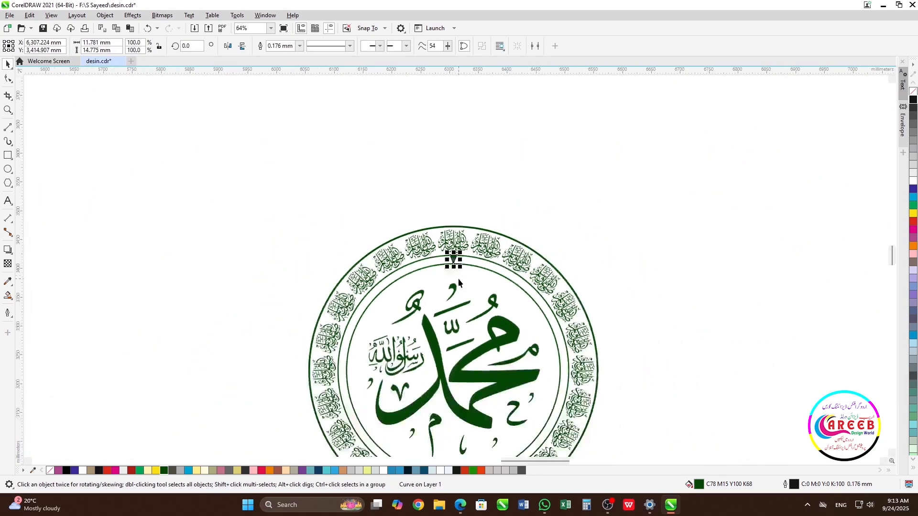
pyautogui.scroll(4, 458, 278)
pyautogui.click(464, 233)
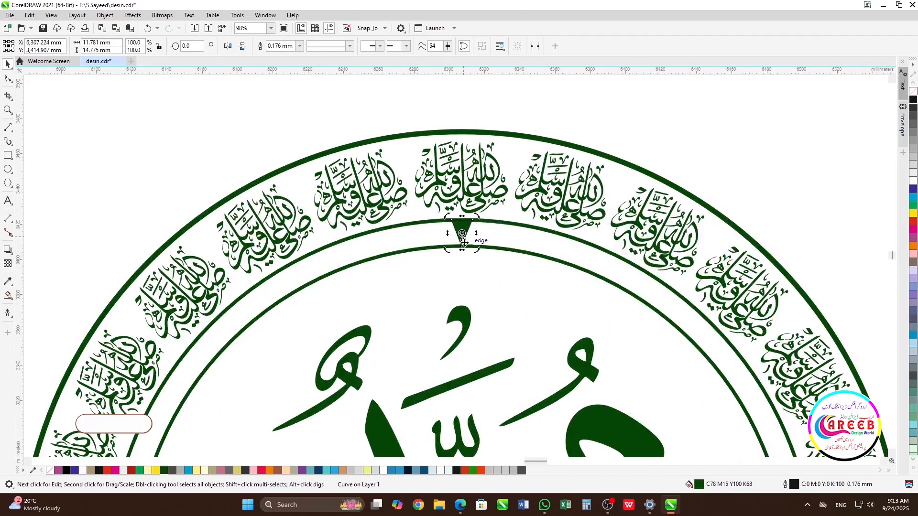
pyautogui.rightClick(912, 93)
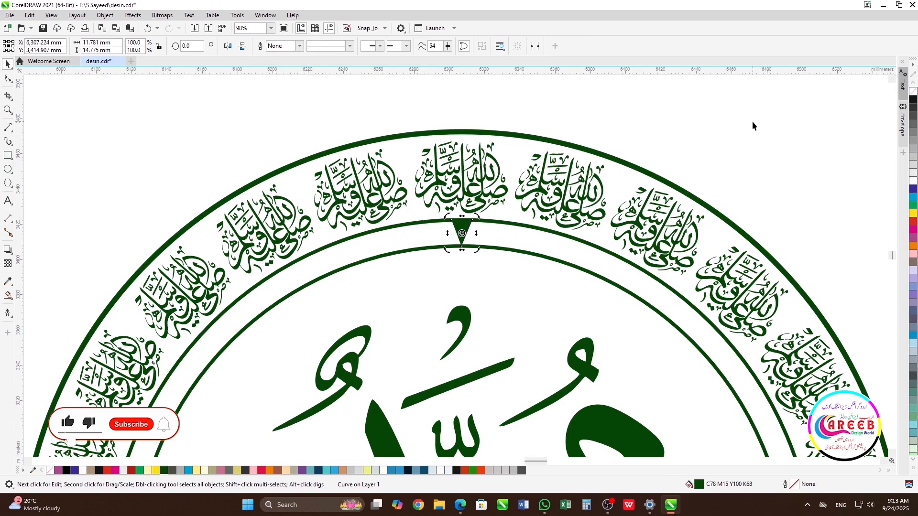
# - Delete the central Muhammad calligraphy group to clear the medallion's centre
pyautogui.click(464, 242)
pyautogui.scroll(-6, 465, 242)
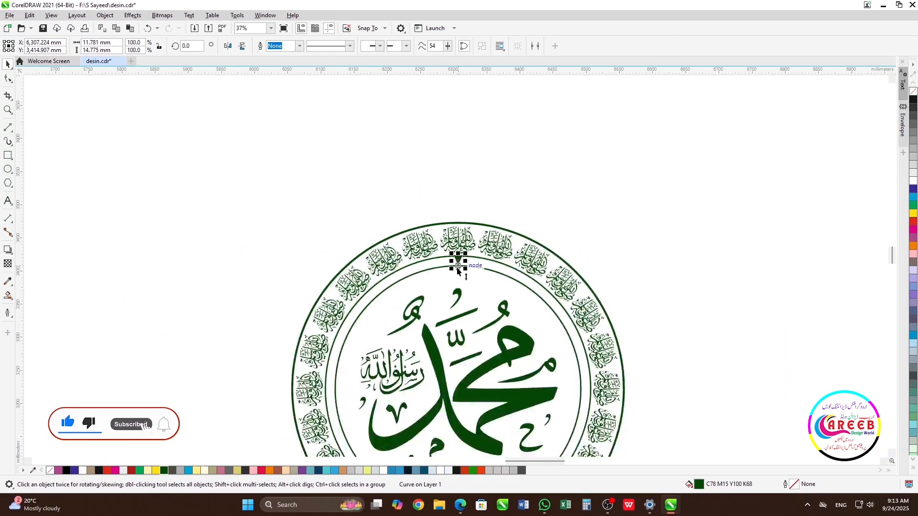
pyautogui.click(467, 296)
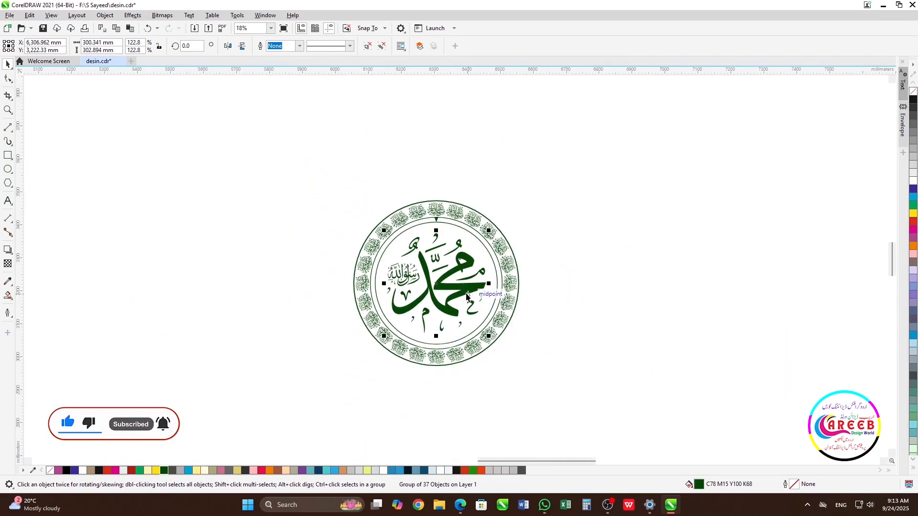
pyautogui.press('Delete')
pyautogui.scroll(4, 455, 266)
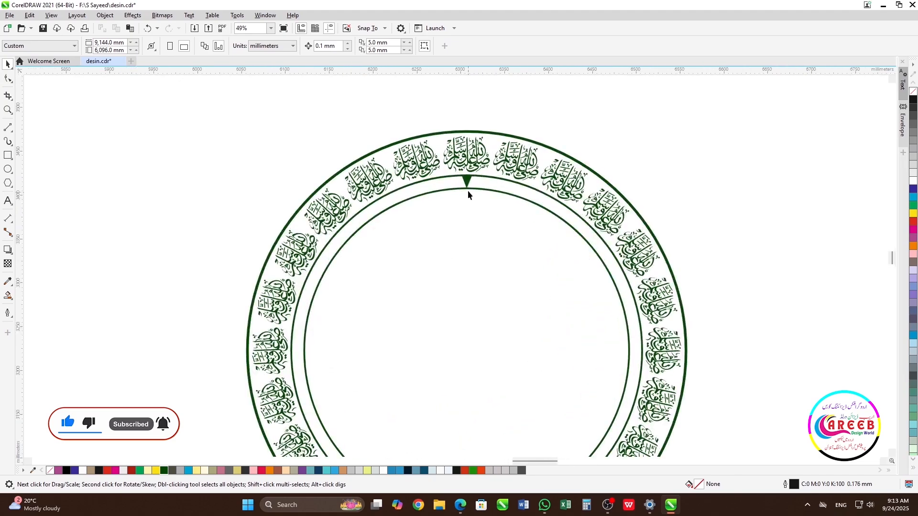
# - Move the wedge's rotation centre to the circles' centre and rotate a copy of it 15°
pyautogui.click(467, 181)
pyautogui.click(467, 181)
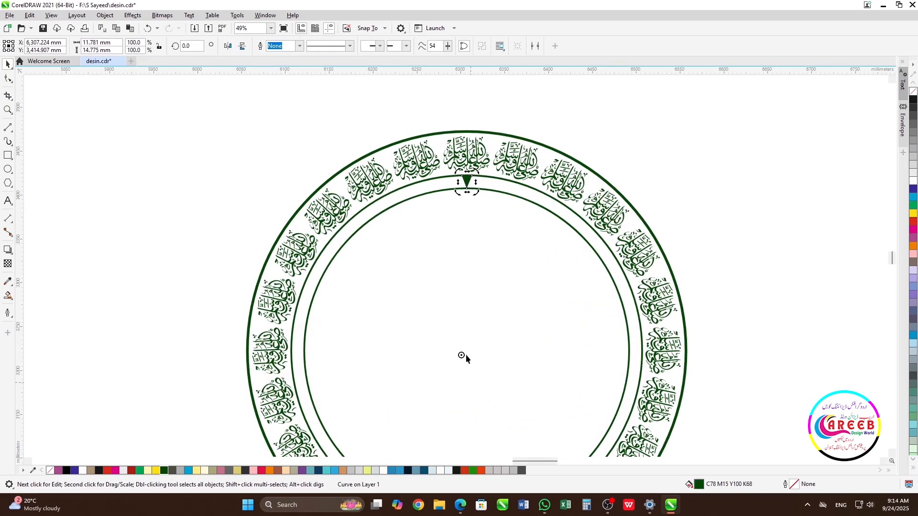
pyautogui.moveTo(462, 354)
pyautogui.mouseDown()
pyautogui.moveTo(464, 366)
pyautogui.moveTo(467, 351)
pyautogui.mouseUp()
pyautogui.moveTo(478, 171); pyautogui.dragTo(446, 188)
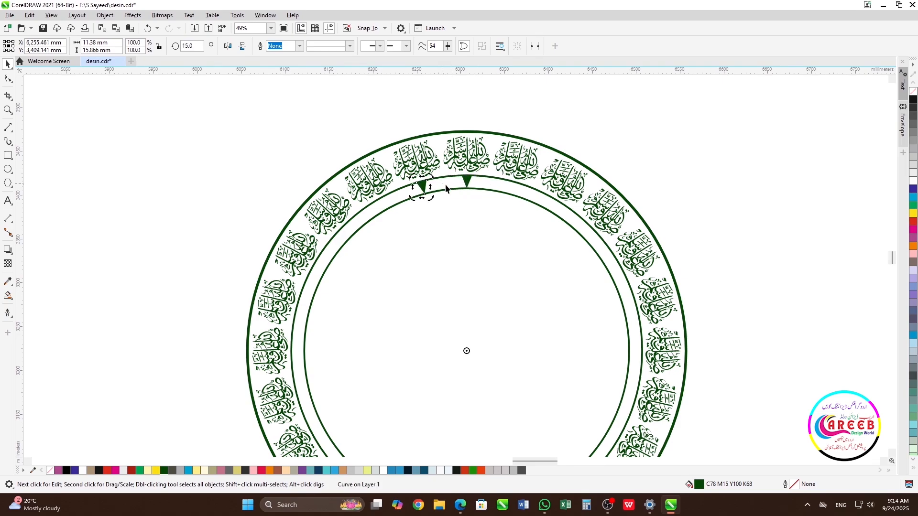
# - Repeat the rotated copy until wedges fill the entire ring between the two inner circles
pyautogui.scroll(-3, 455, 268)
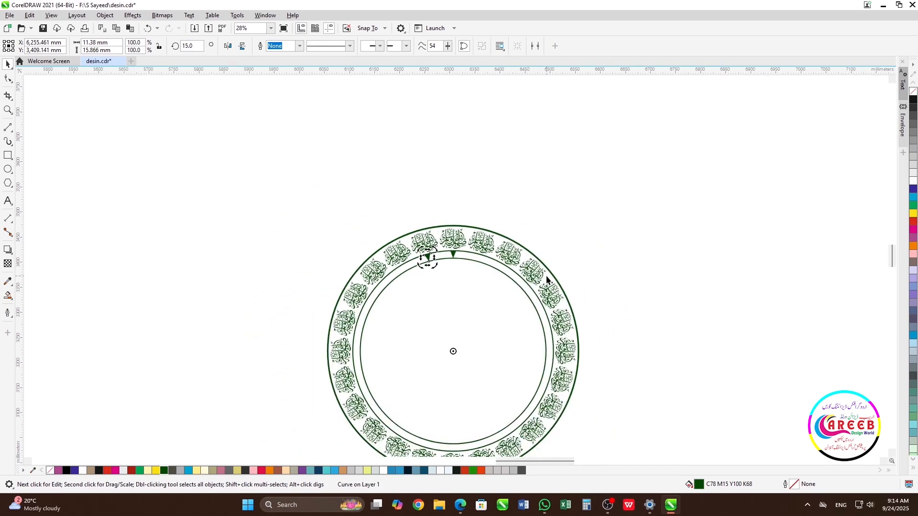
pyautogui.hotkey('ctrl', 'r')
pyautogui.hotkey('ctrl', 'r')
pyautogui.hotkey('ctrl', 'r')
pyautogui.hotkey('ctrl', 'r')
pyautogui.hotkey('ctrl', 'r')
pyautogui.hotkey('ctrl', 'r')
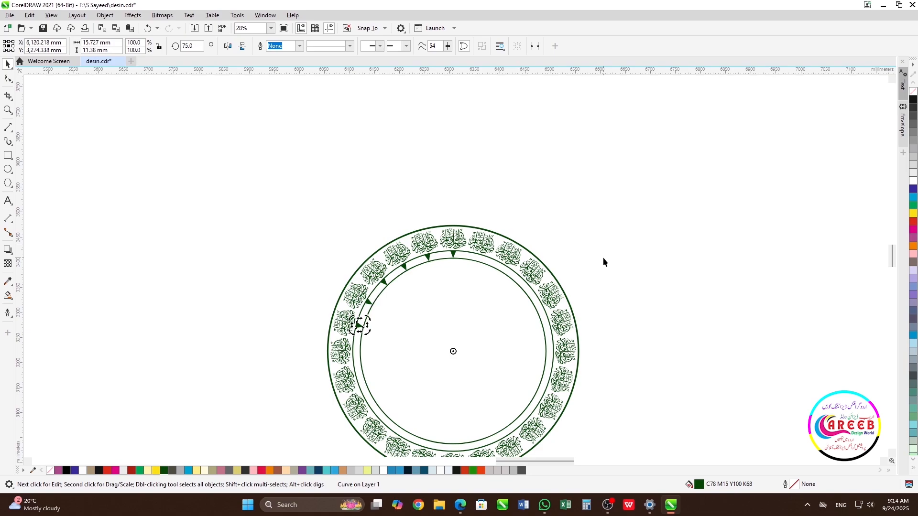
pyautogui.hotkey('ctrl', 'r')
pyautogui.hotkey('ctrl', 'r')
pyautogui.hotkey('ctrl', 'r')
pyautogui.hotkey('ctrl', 'r')
pyautogui.hotkey('ctrl', 'r')
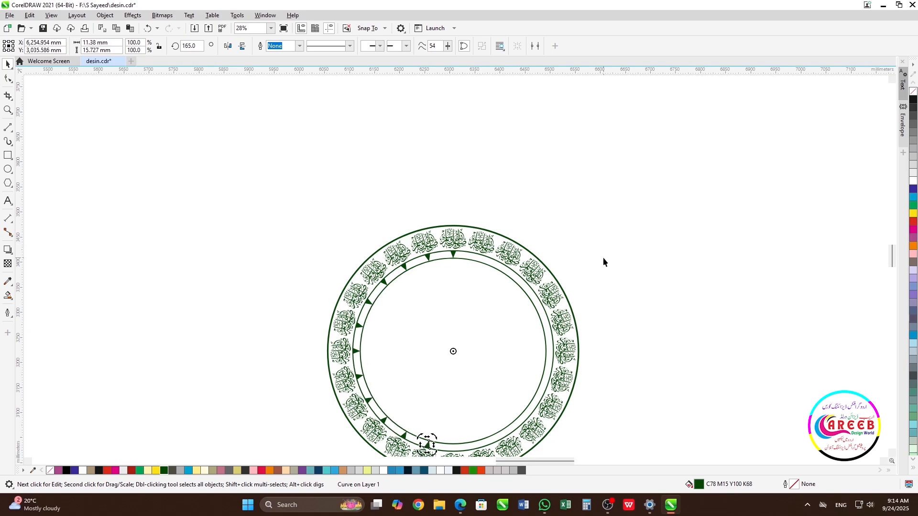
pyautogui.hotkey('ctrl', 'r')
pyautogui.hotkey('ctrl', 'r')
pyautogui.hotkey('ctrl', 'r')
pyautogui.hotkey('ctrl', 'r')
pyautogui.hotkey('ctrl', 'r')
pyautogui.hotkey('ctrl', 'r')
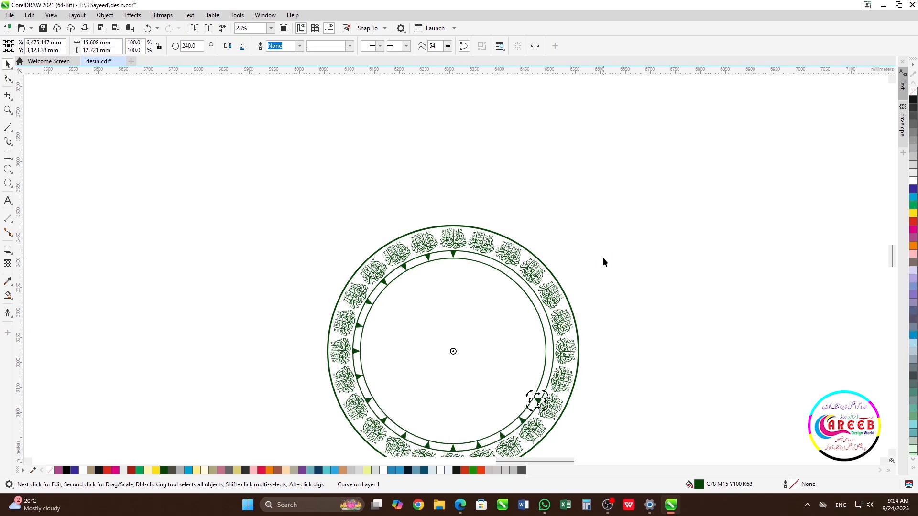
pyautogui.hotkey('ctrl', 'r')
pyautogui.hotkey('ctrl', 'r')
pyautogui.hotkey('ctrl', 'r')
pyautogui.hotkey('ctrl', 'r')
pyautogui.hotkey('ctrl', 'r')
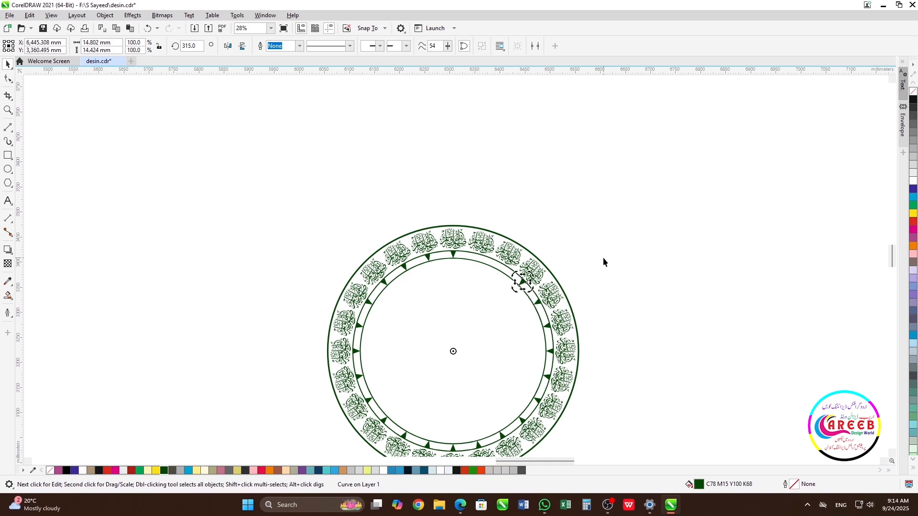
pyautogui.click(607, 245)
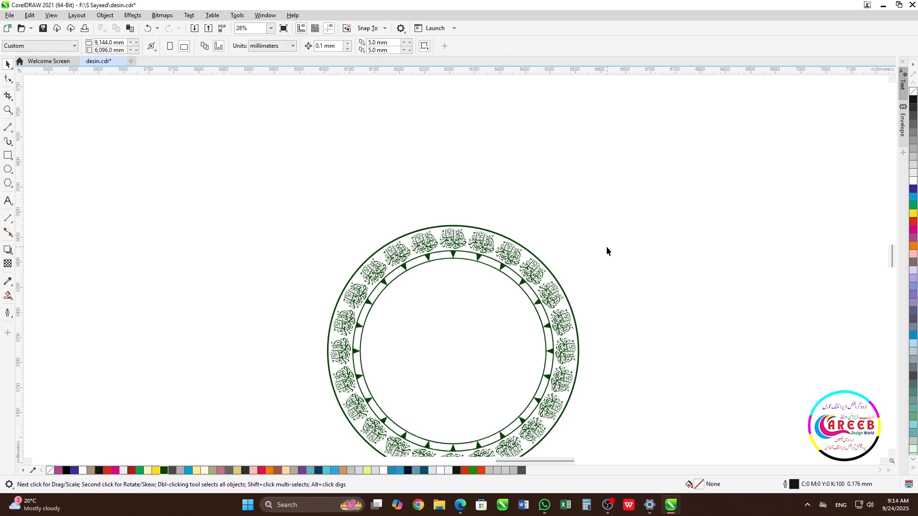
# - Paste the central Muhammad calligraphy group back into the medallion's centre
pyautogui.scroll(-1, 586, 262)
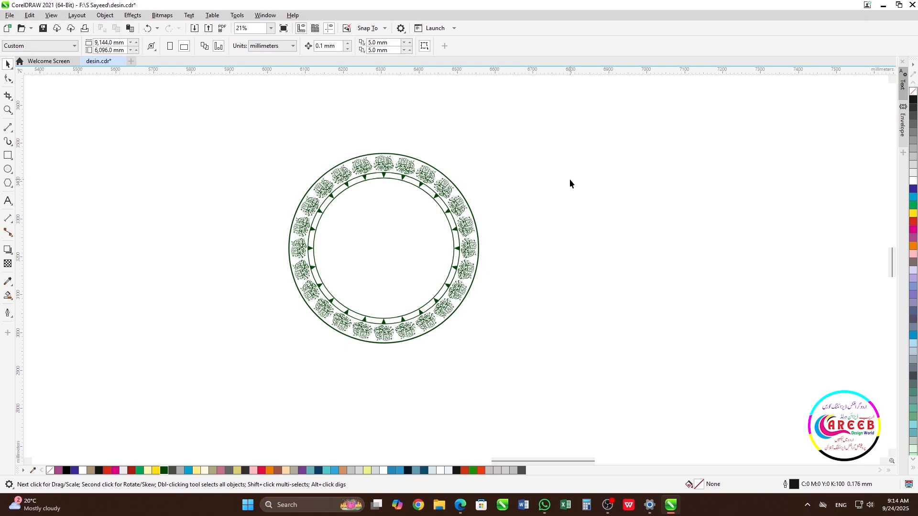
pyautogui.hotkey('ctrl', 'v')
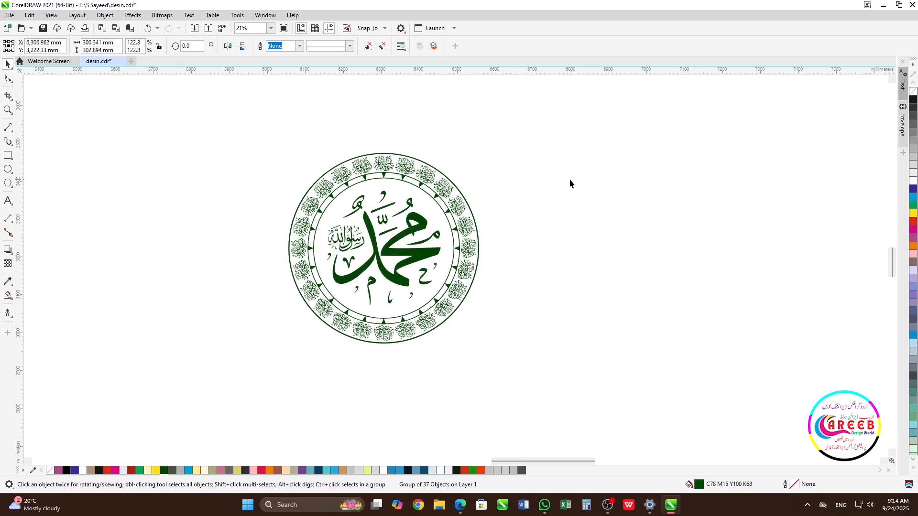
pyautogui.click(569, 179)
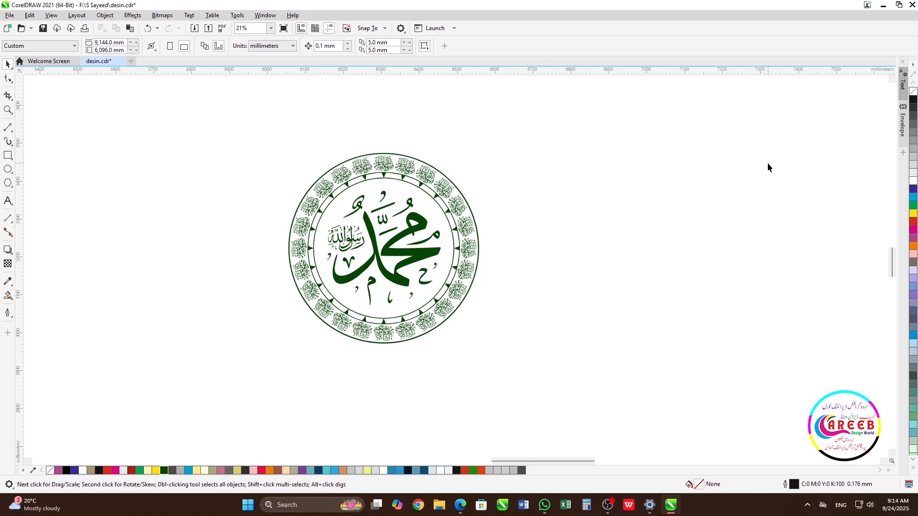
# - Zoom to fit all objects and preview the finished medallion in full screen
pyautogui.press('F4')
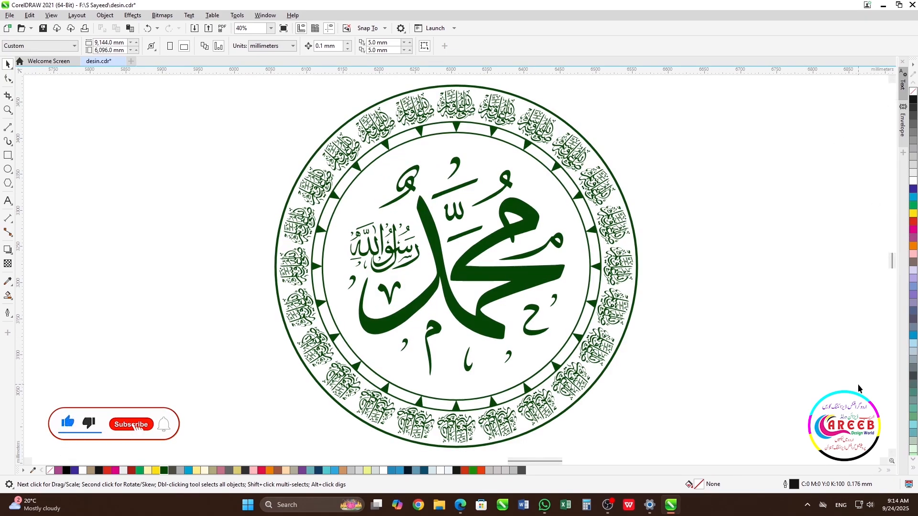
pyautogui.press('F9')
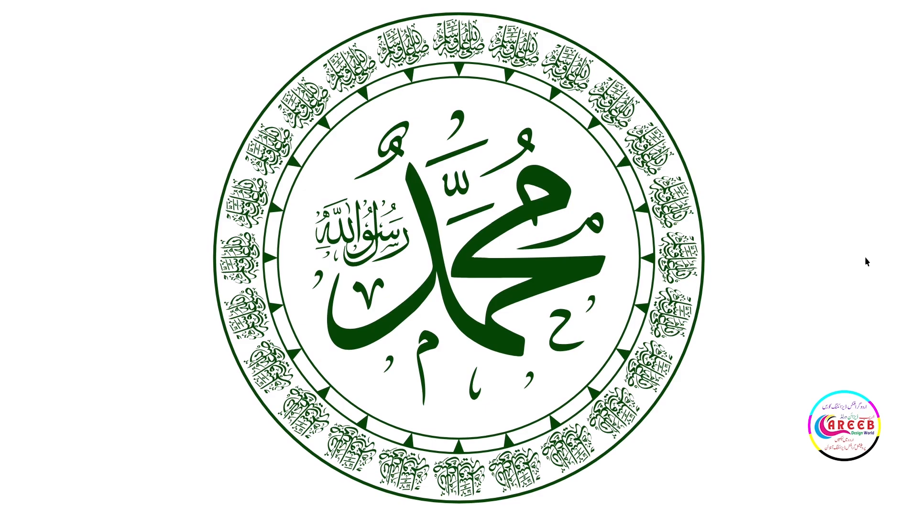
pyautogui.press('F9')
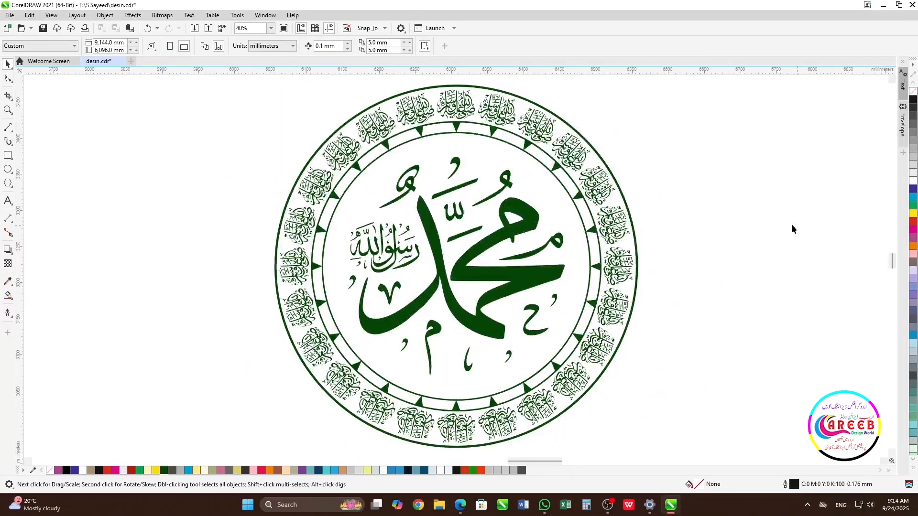